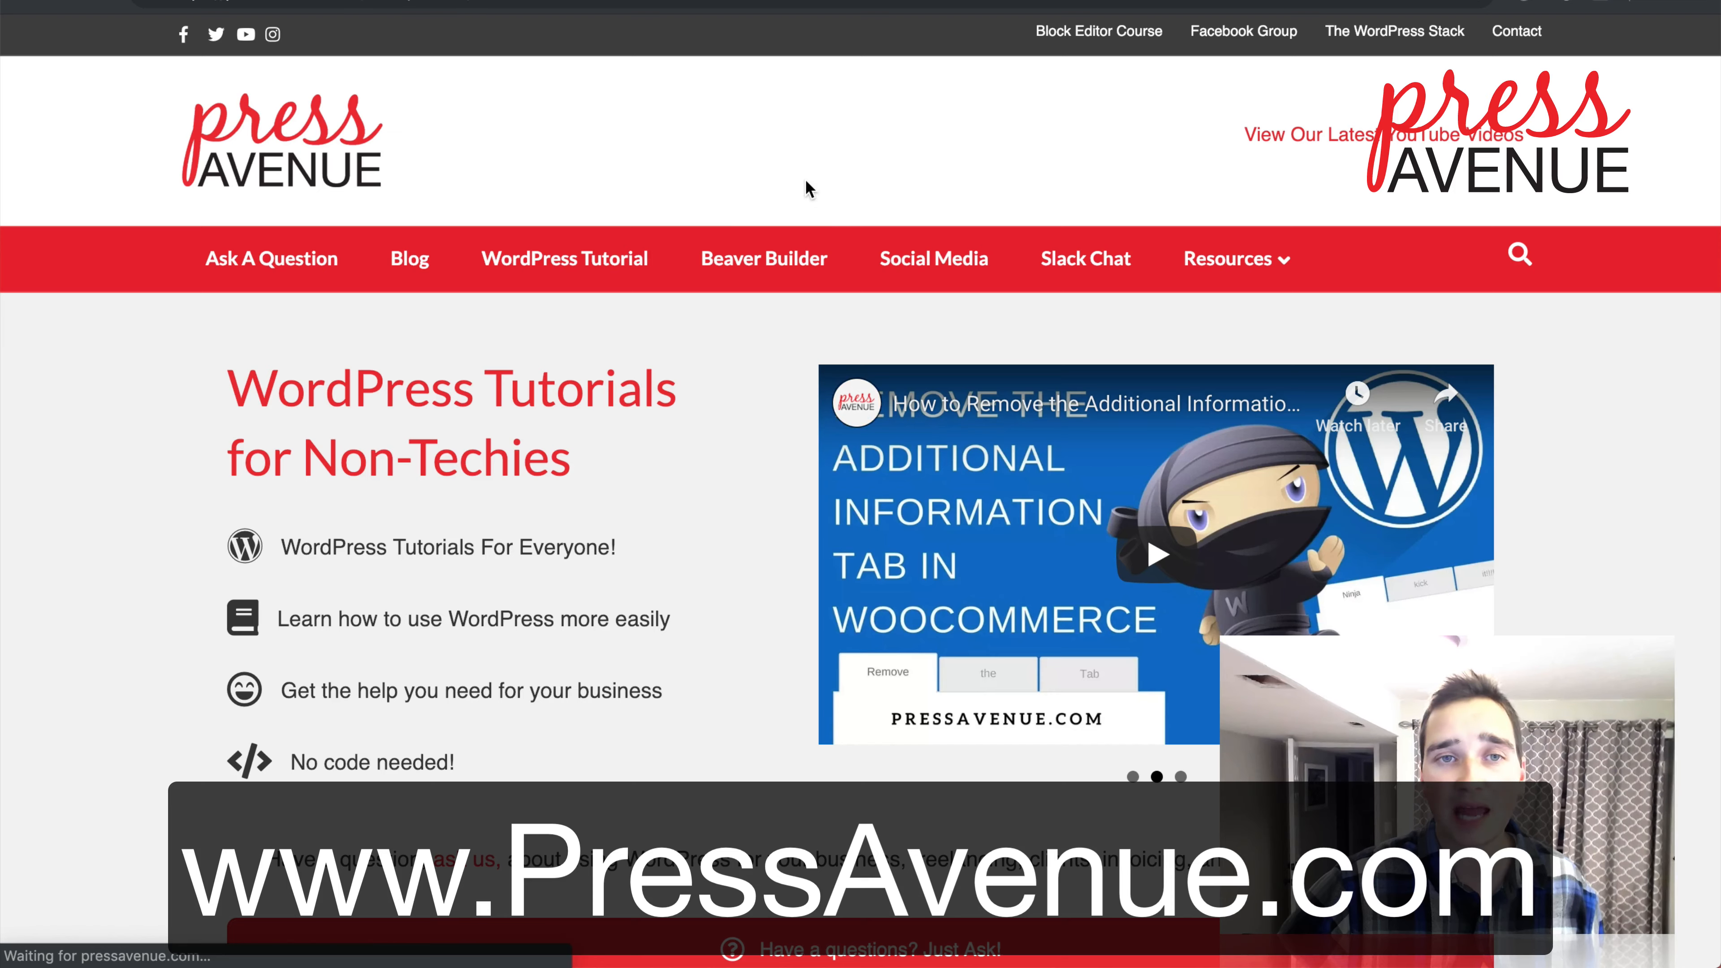
# Step: Scroll through the Press Avenue Ask a Question form and focus the question box
pyautogui.scroll(-2, 755, 376)
pyautogui.scroll(-2, 756, 379)
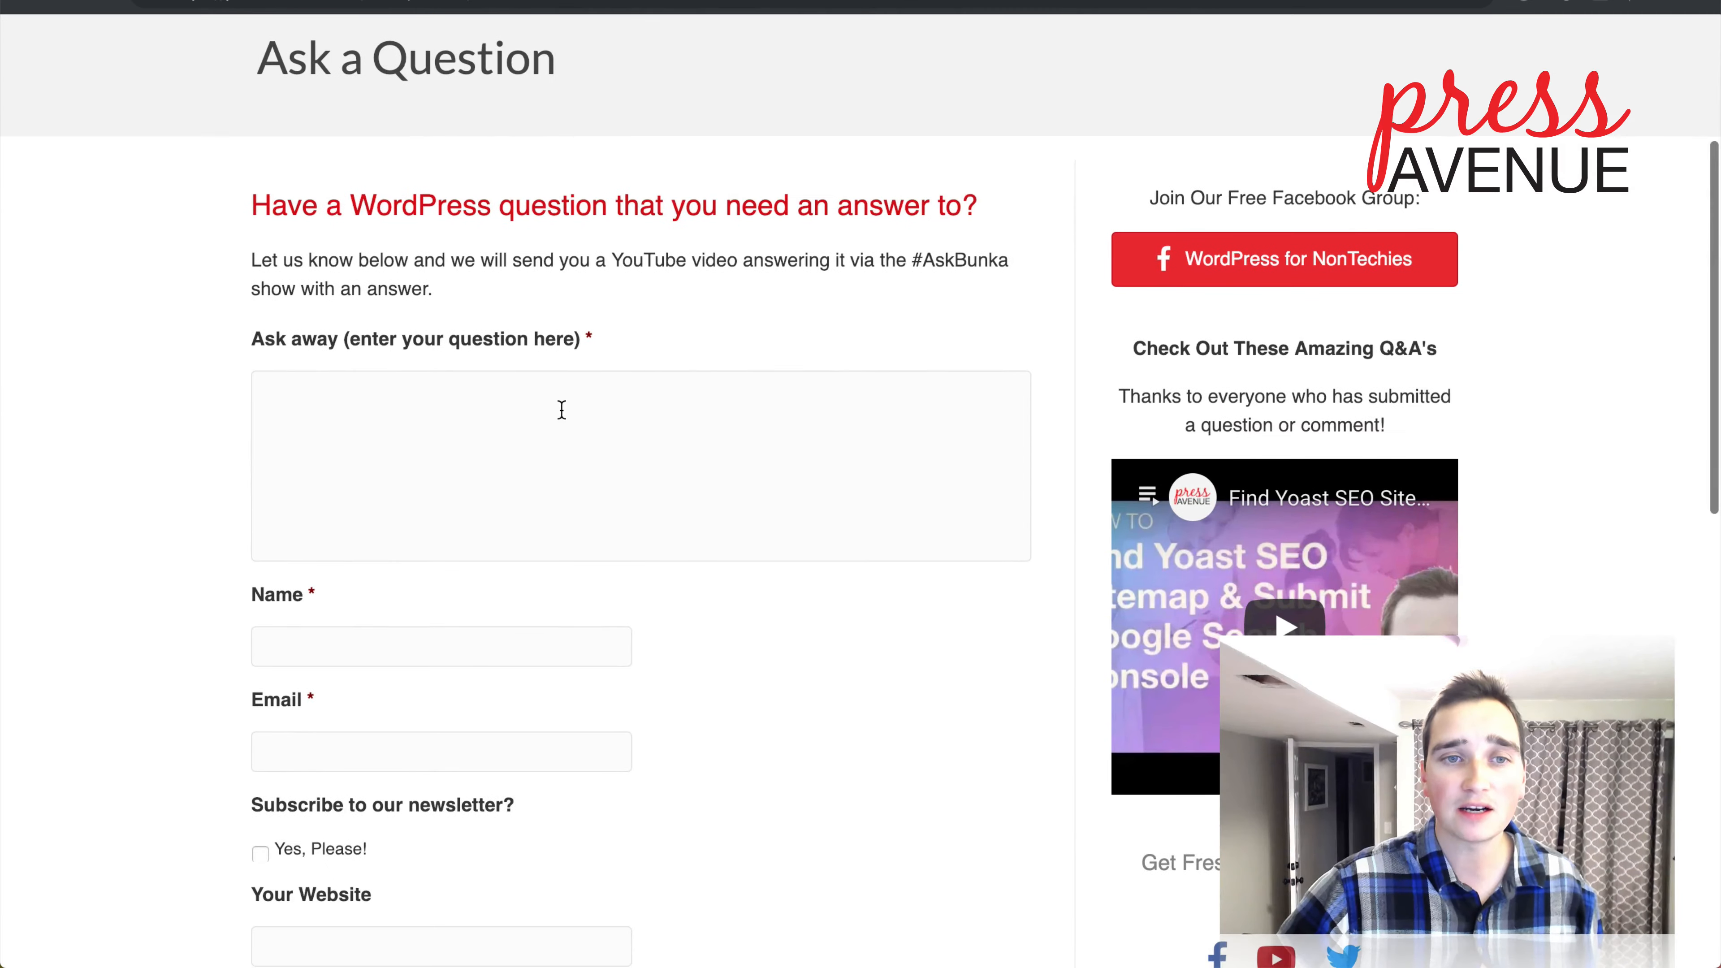
pyautogui.click(569, 407)
pyautogui.scroll(-3, 568, 410)
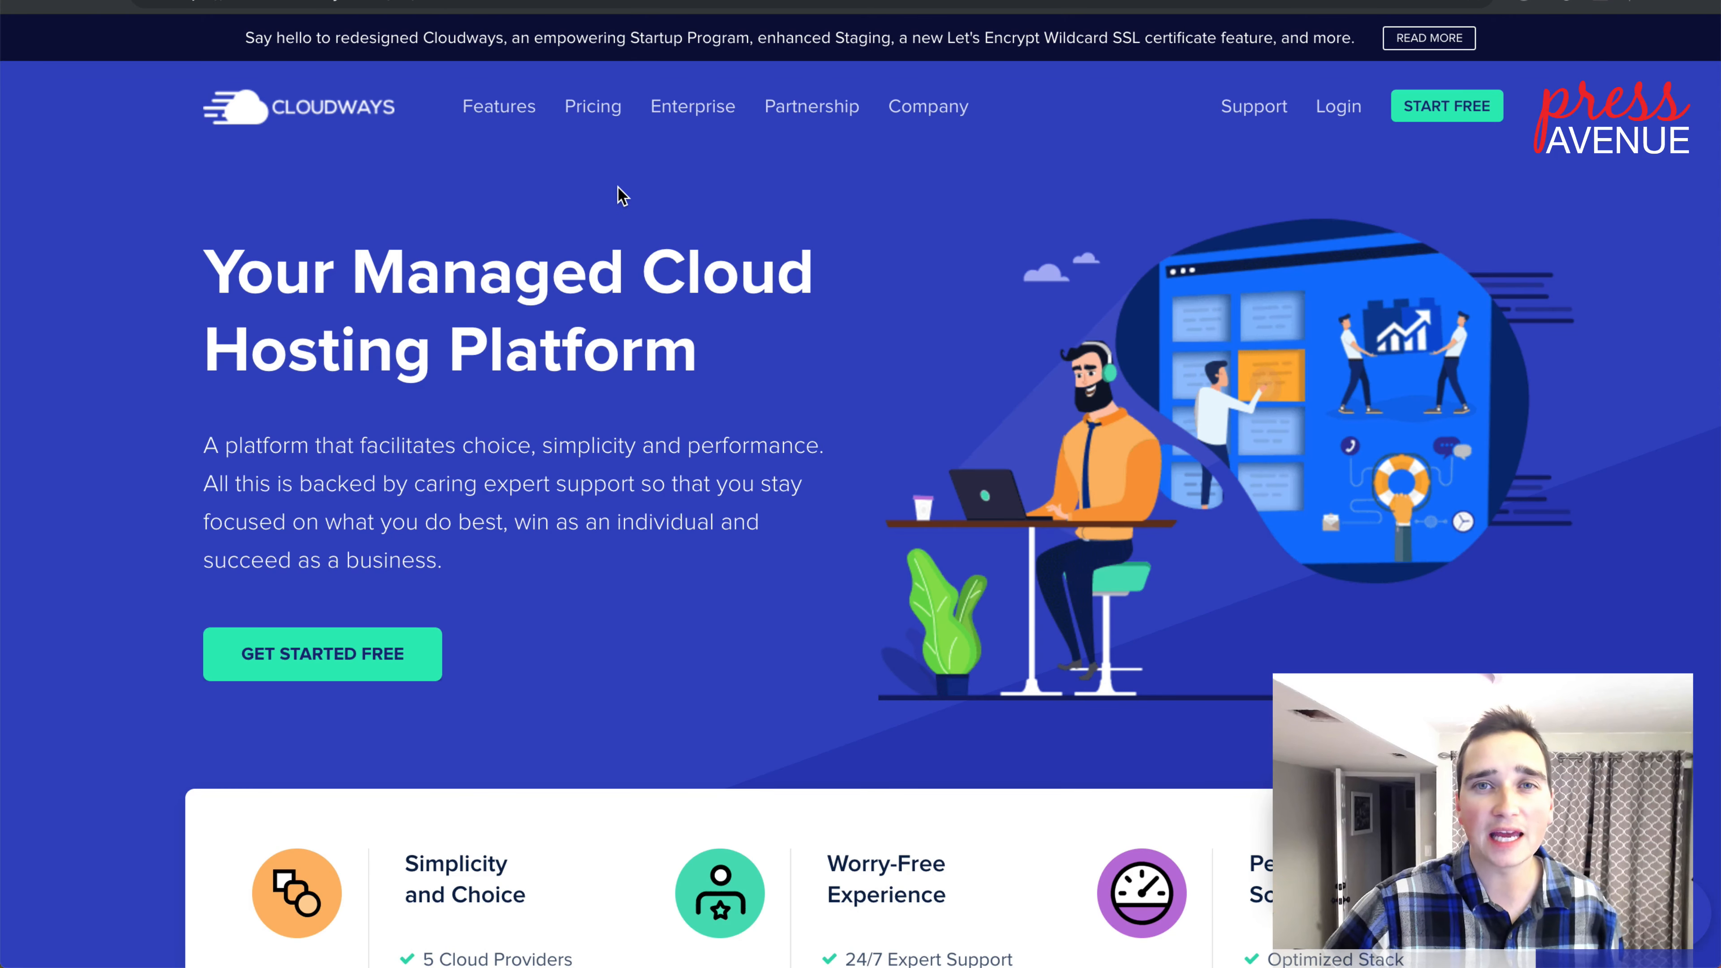
# Step: Open the Cloudways pricing page and scroll through the hosting plans
pyautogui.click(604, 118)
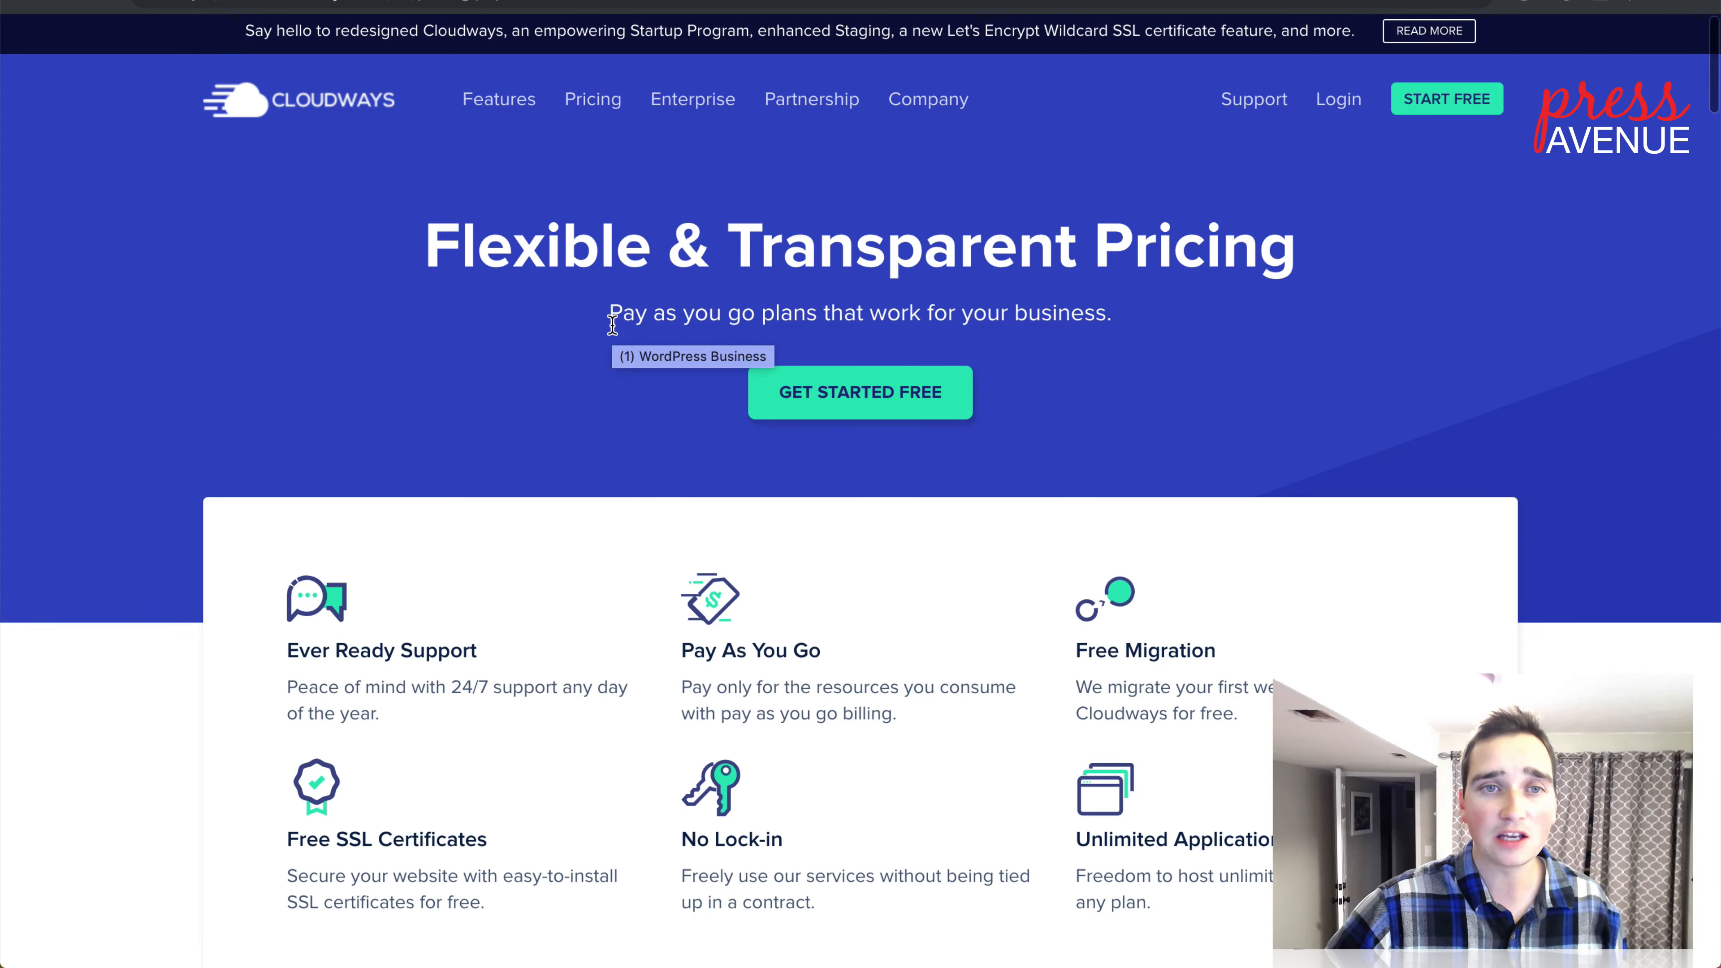
pyautogui.scroll(-10, 613, 332)
pyautogui.scroll(-3, 613, 332)
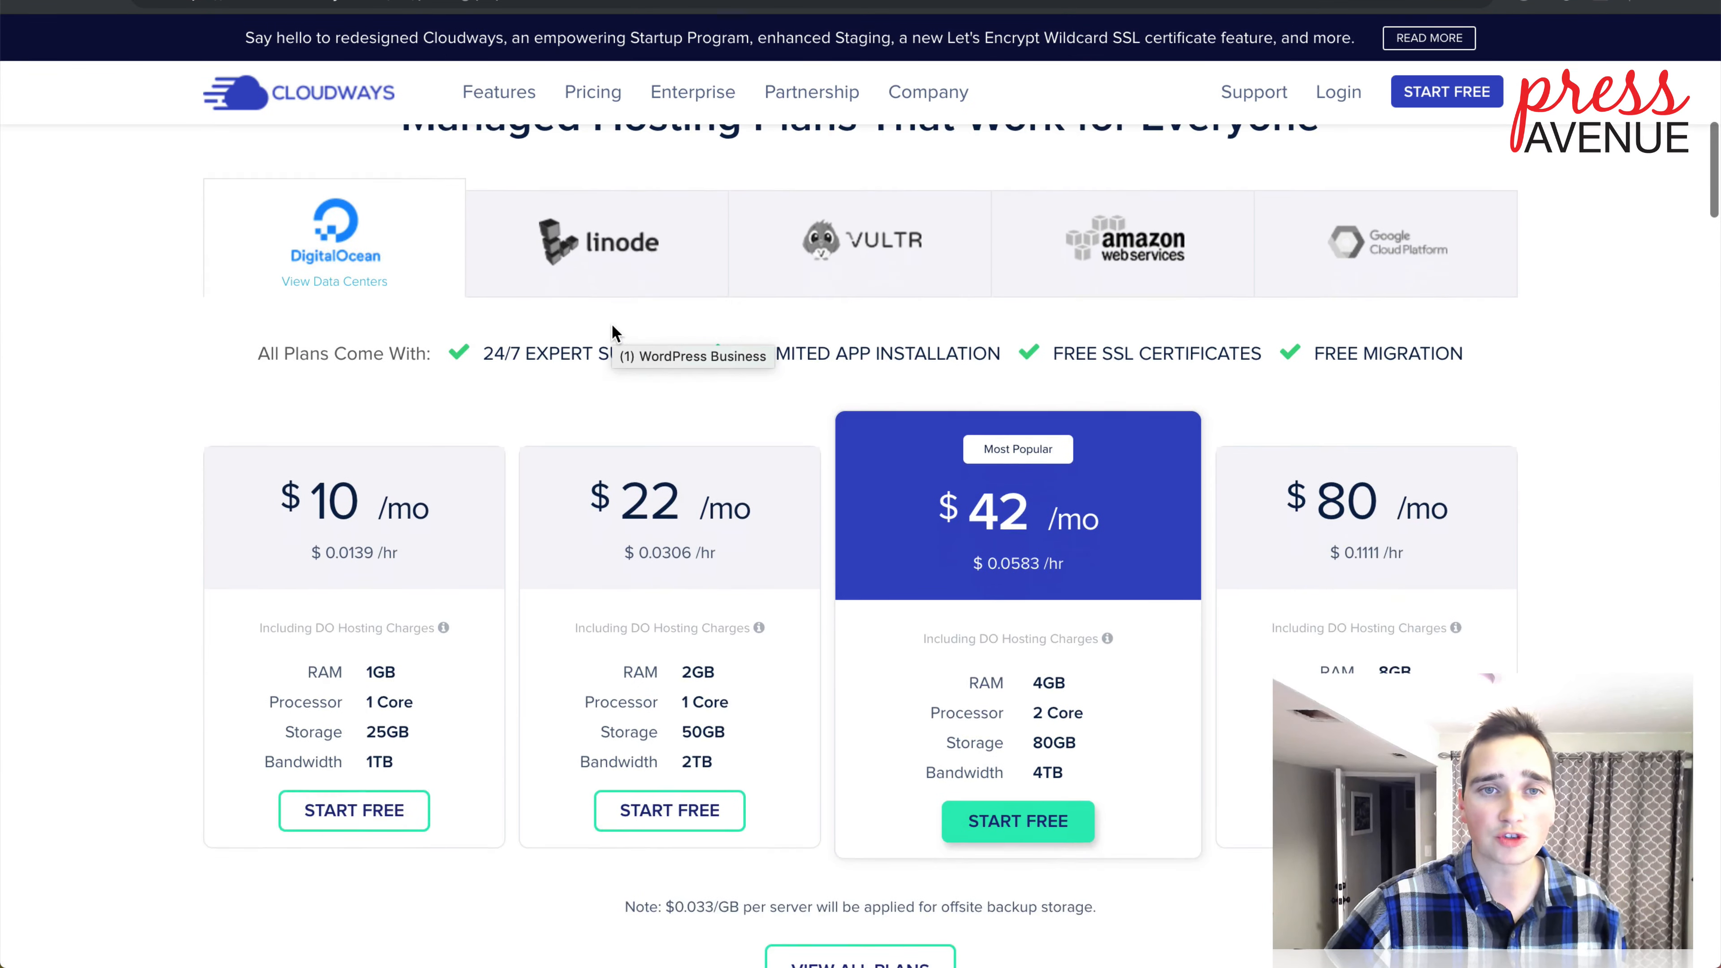
pyautogui.scroll(2, 515, 322)
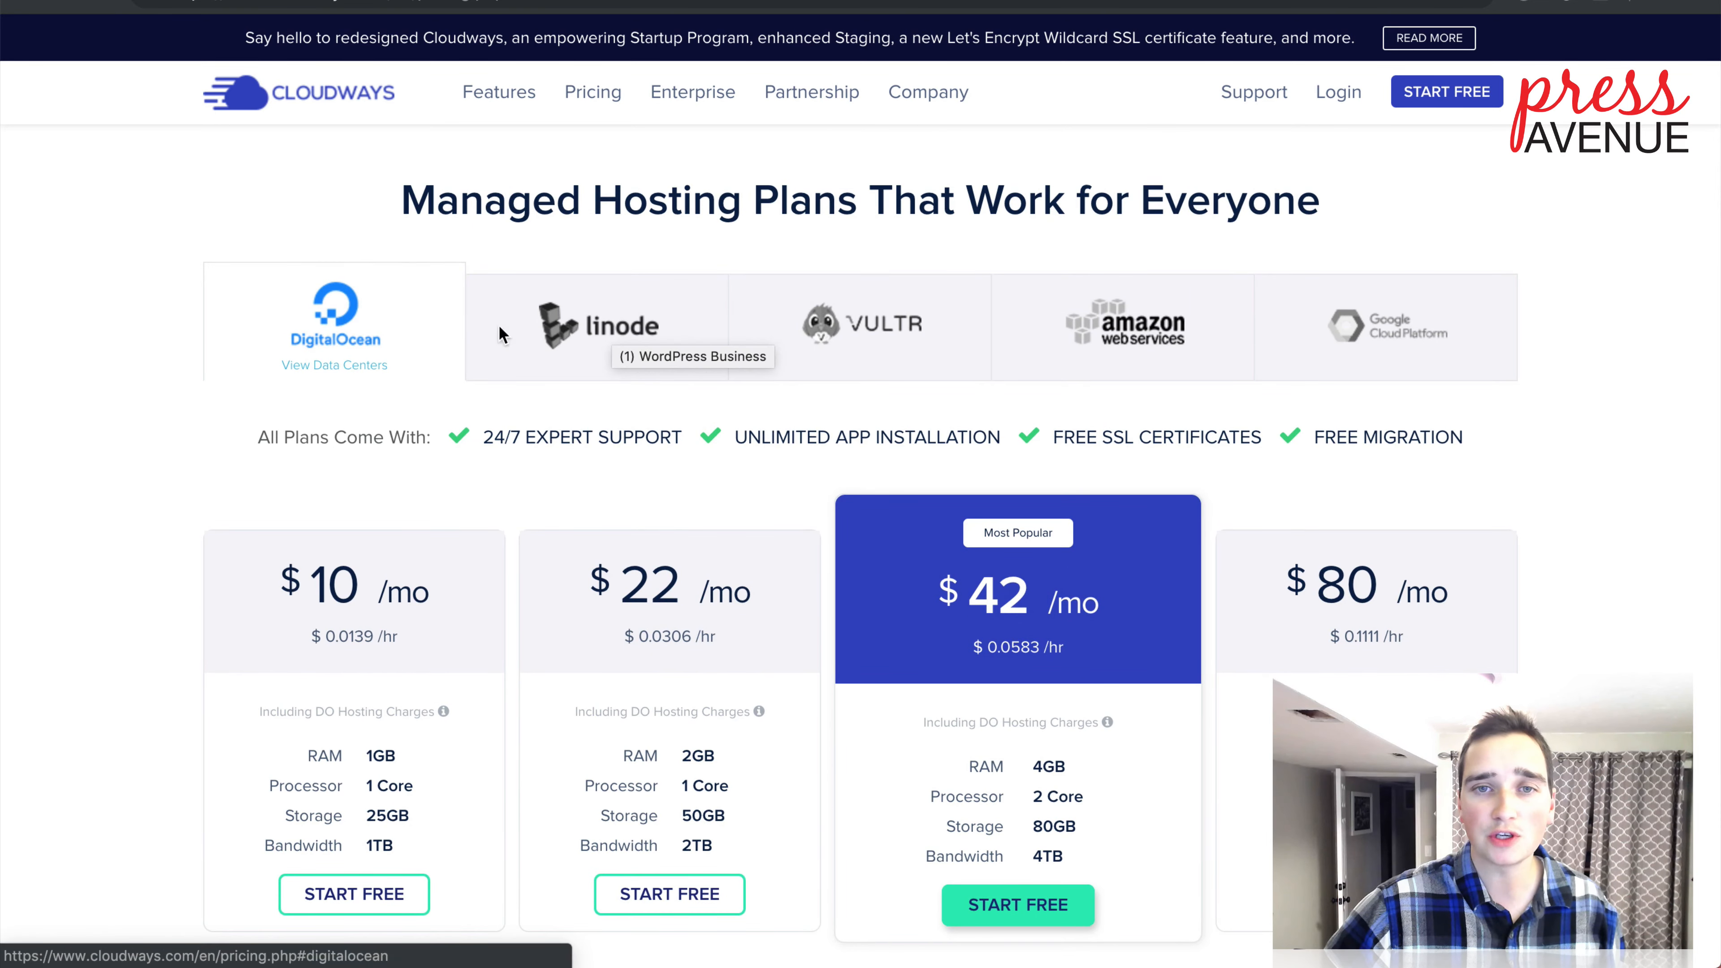
# Step: Compare plan prices for Linode, Vultr, AWS and Google Cloud, ending back on DigitalOcean
pyautogui.click(569, 332)
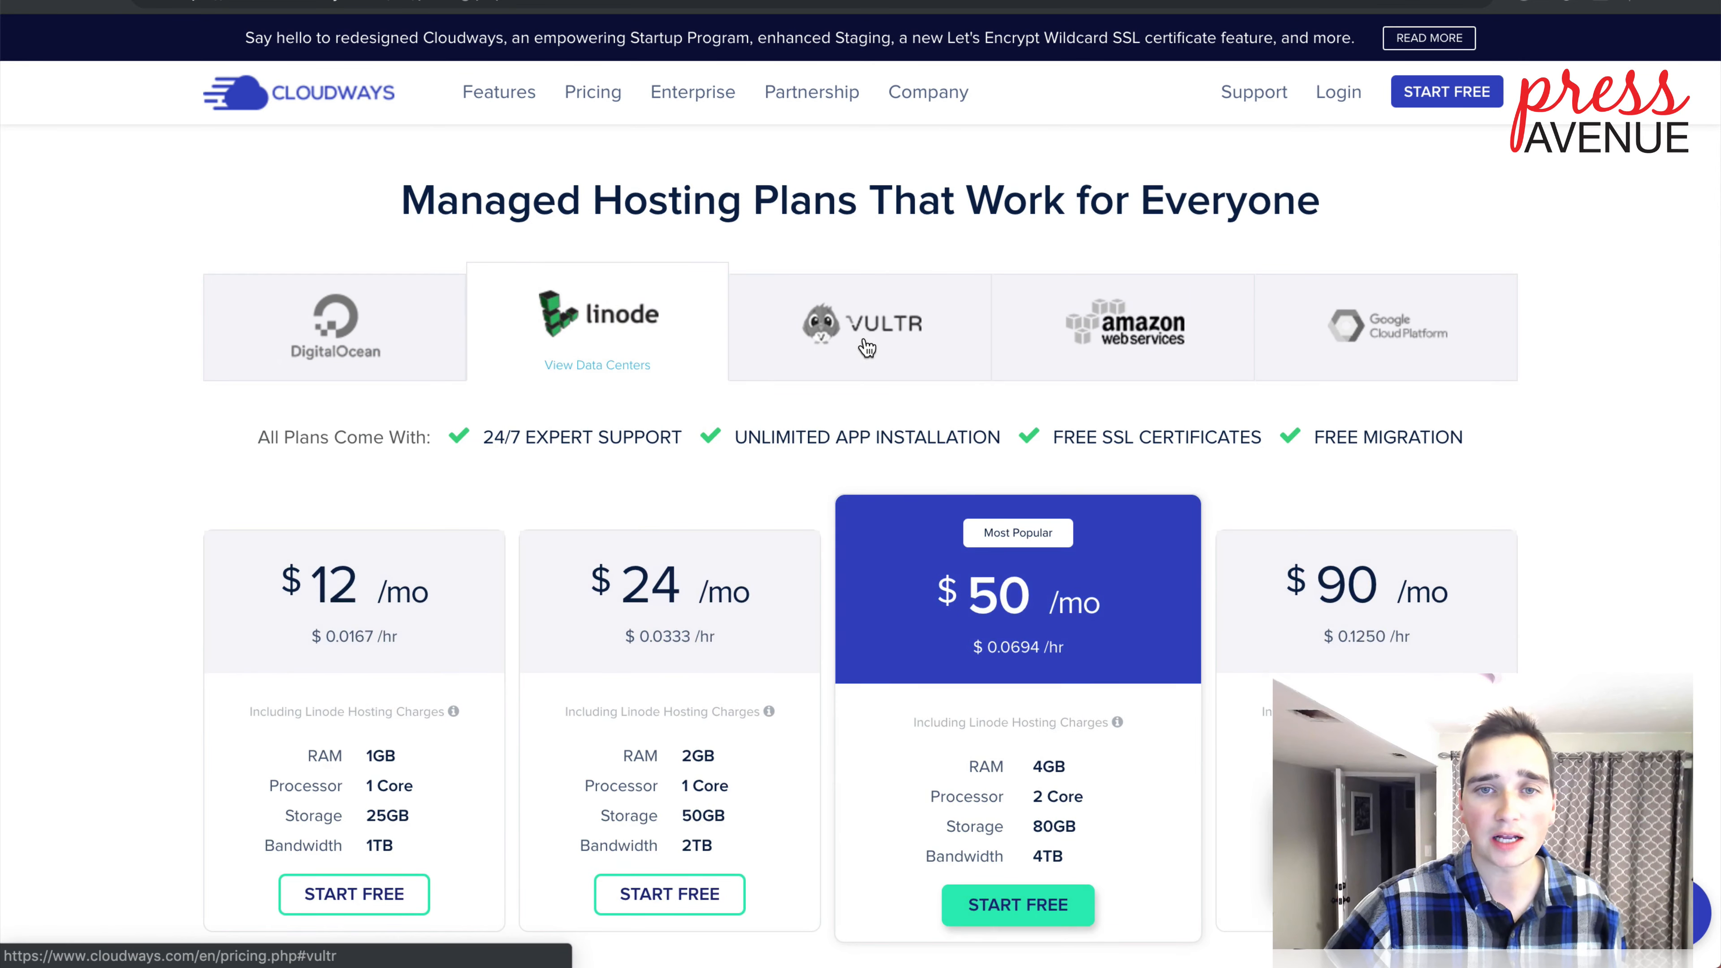
pyautogui.click(862, 346)
pyautogui.click(1185, 347)
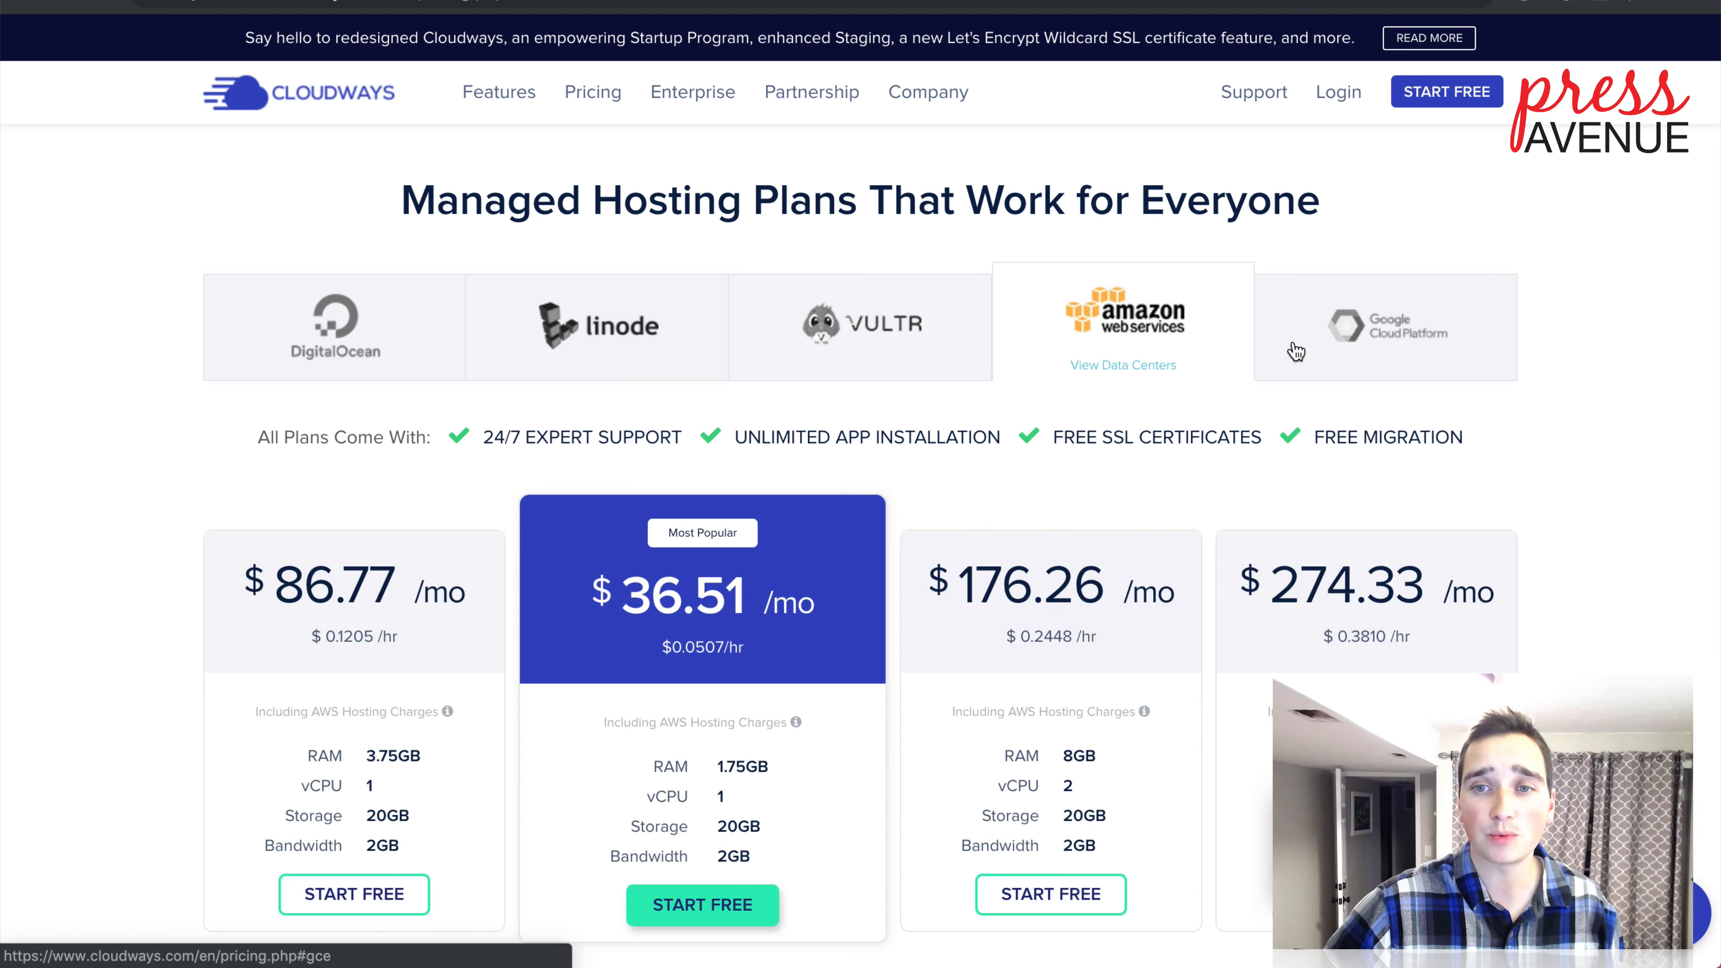
pyautogui.click(1291, 344)
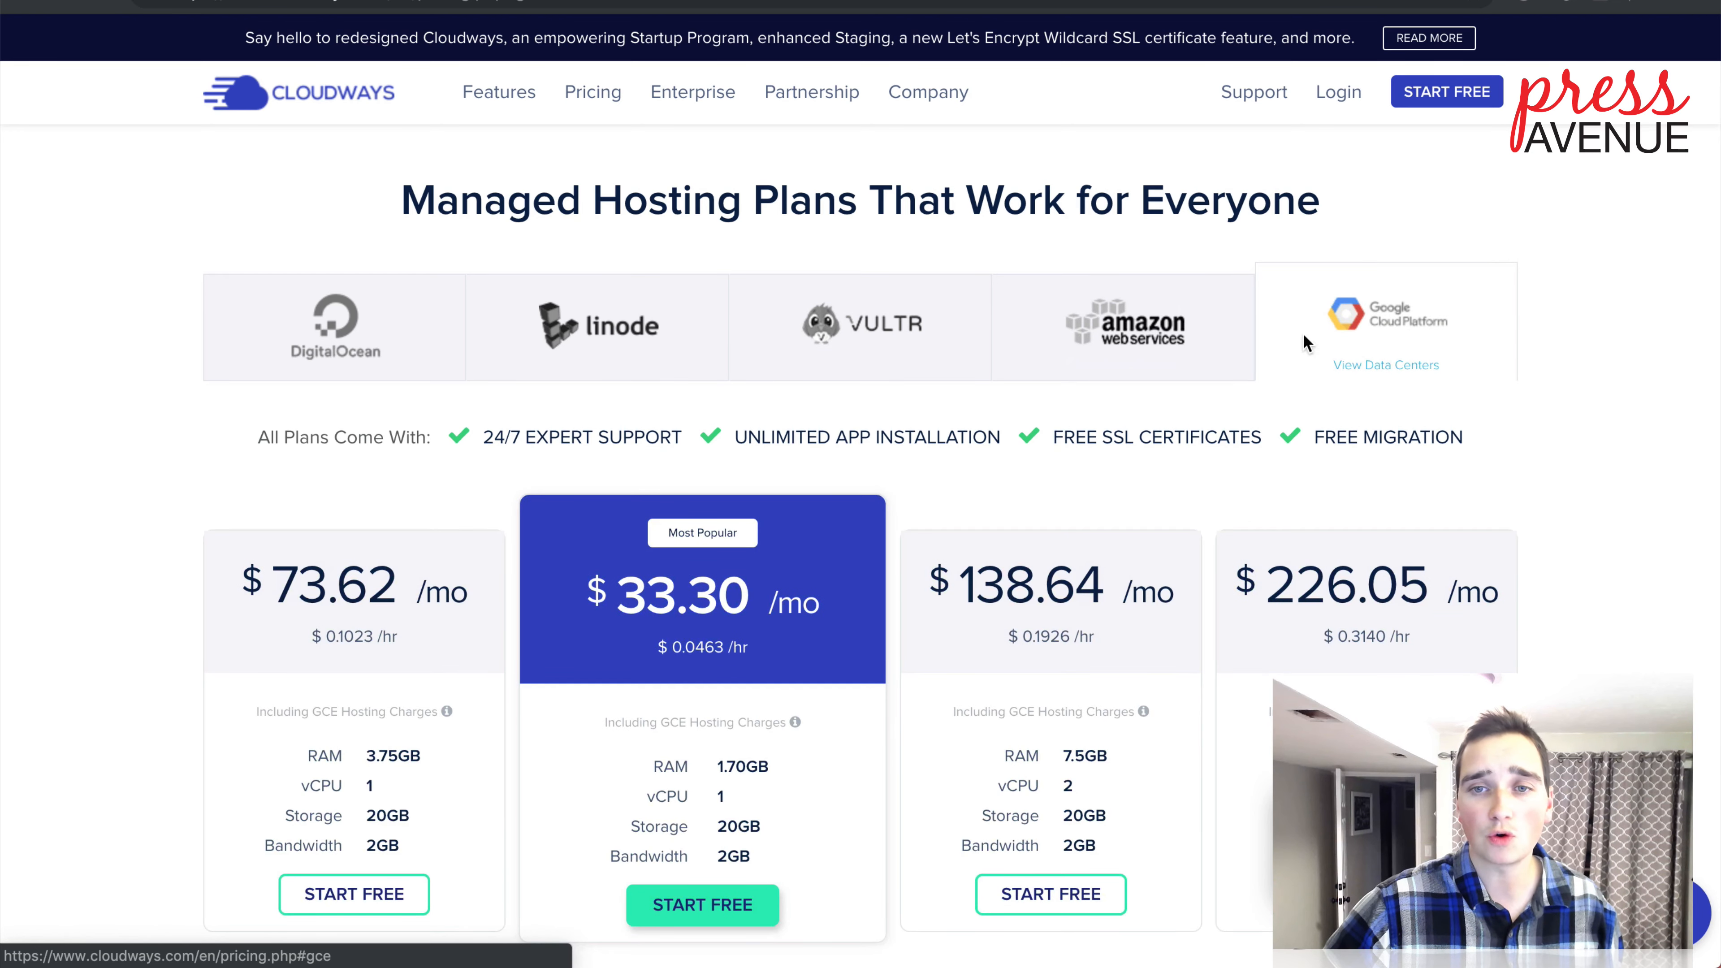
pyautogui.click(1190, 347)
pyautogui.click(868, 345)
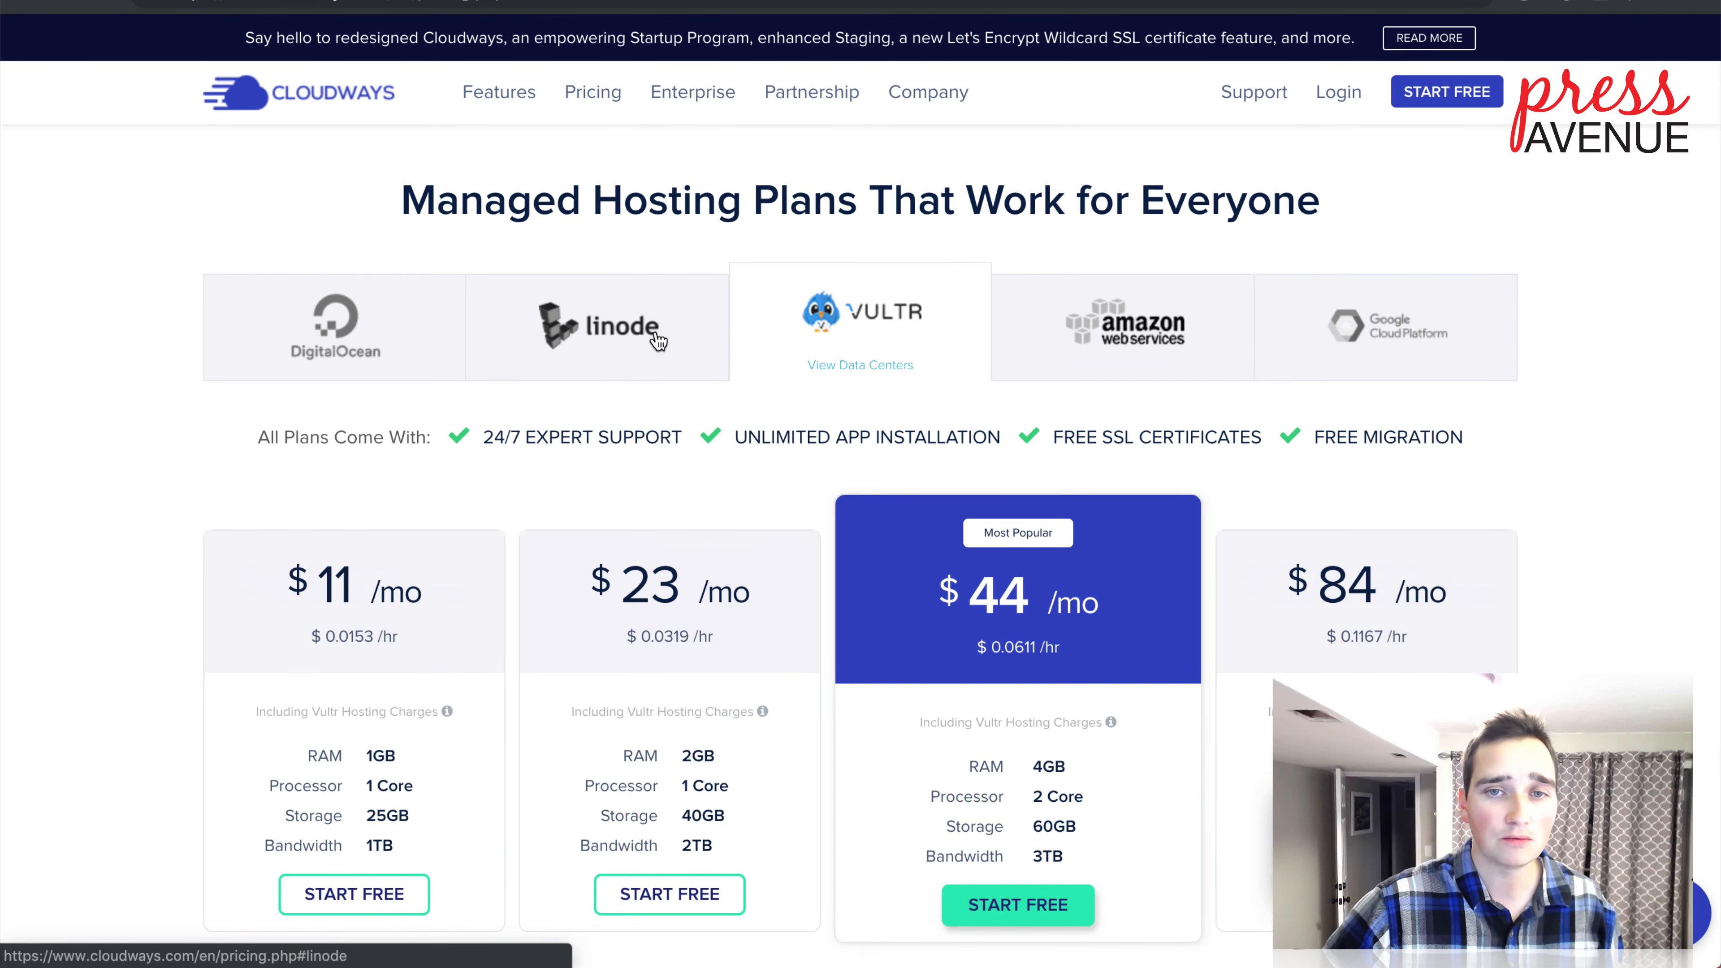
pyautogui.click(531, 339)
pyautogui.click(428, 338)
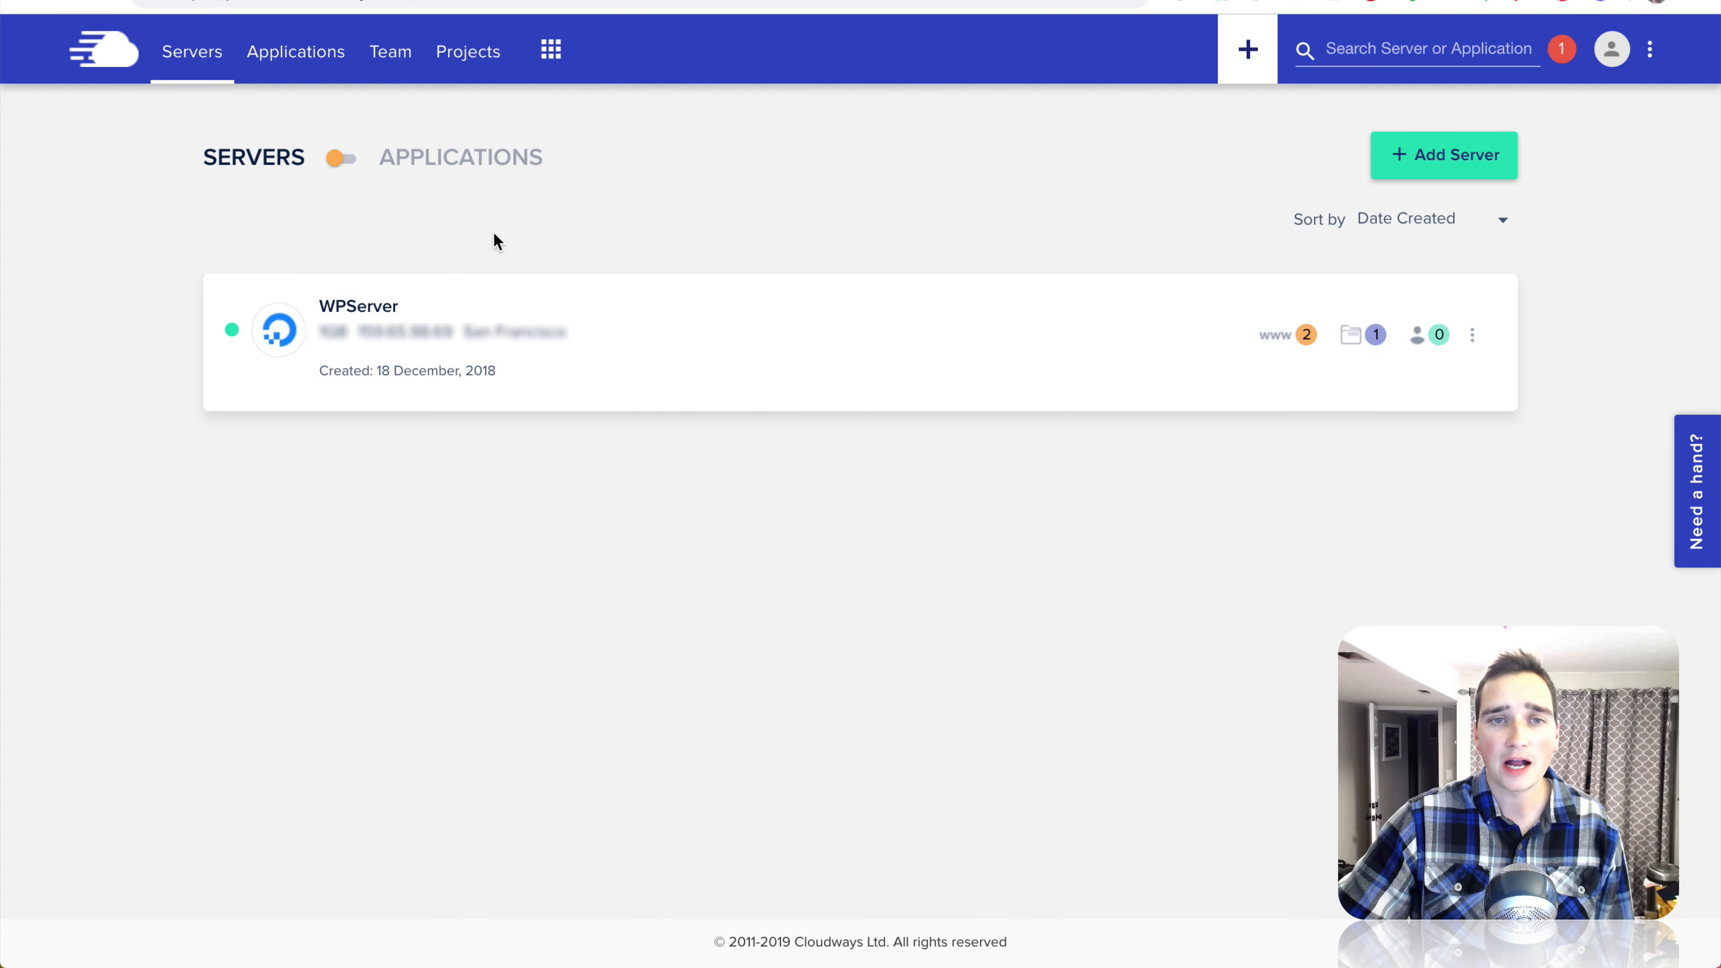
# Step: List the Learn and InfiniteWP applications, then bring up the Press Avenue Learning Site
pyautogui.click(317, 163)
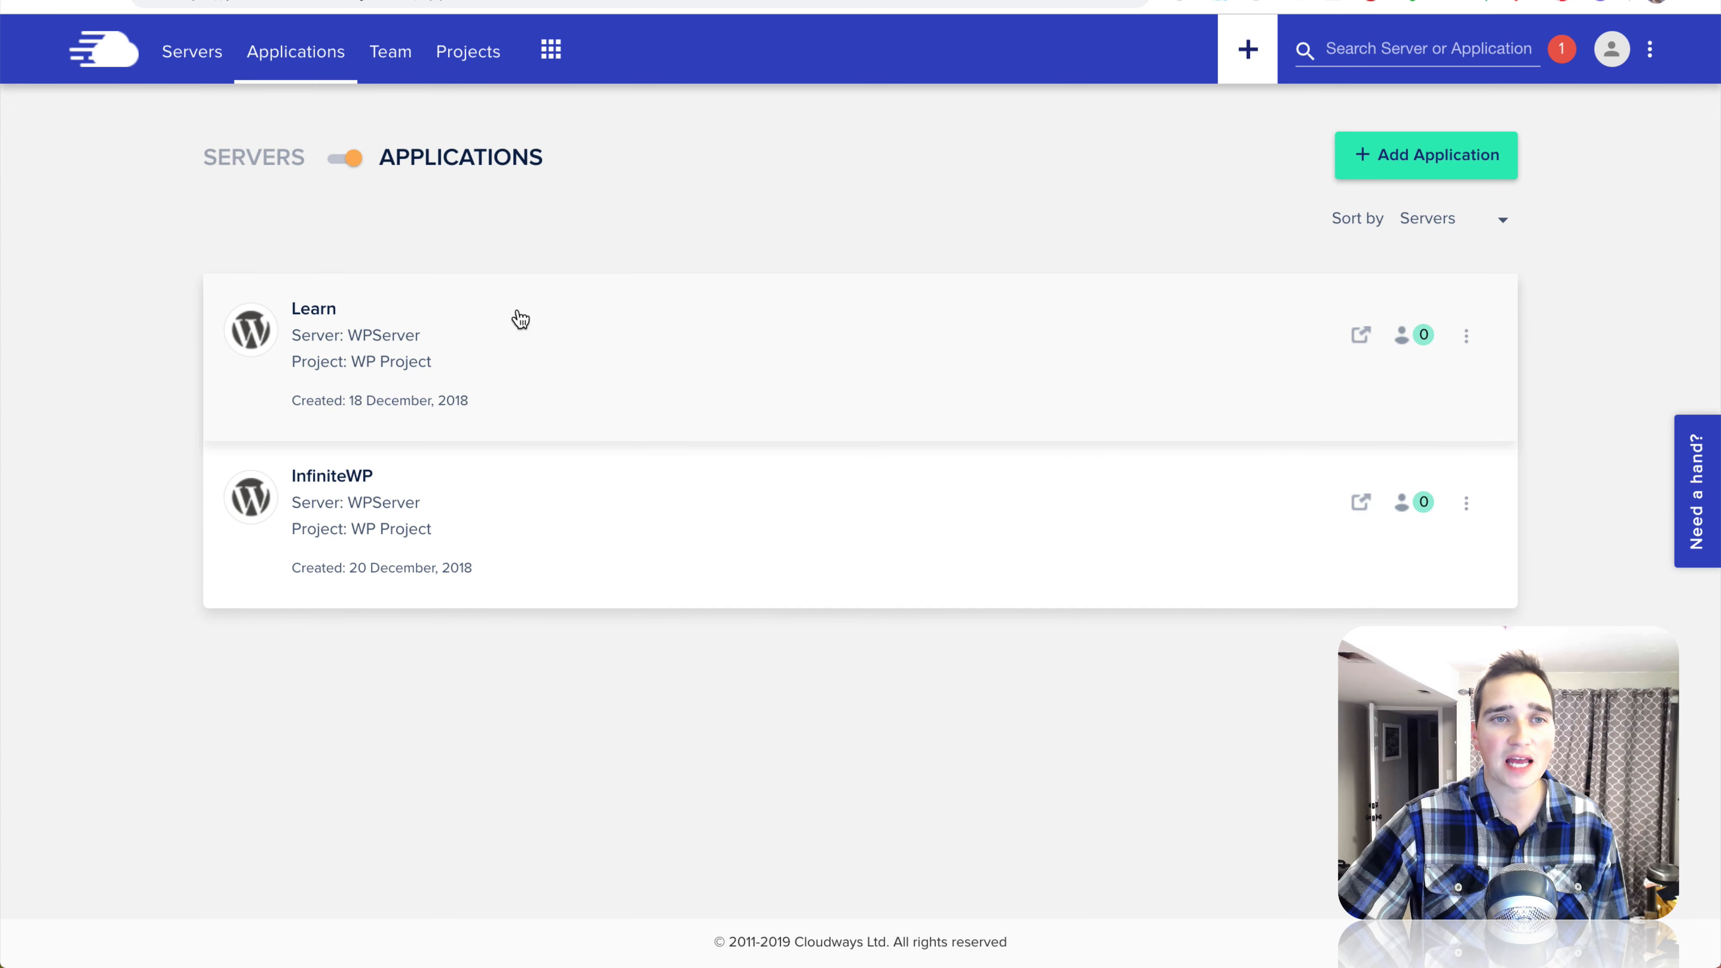
pyautogui.click(277, 28)
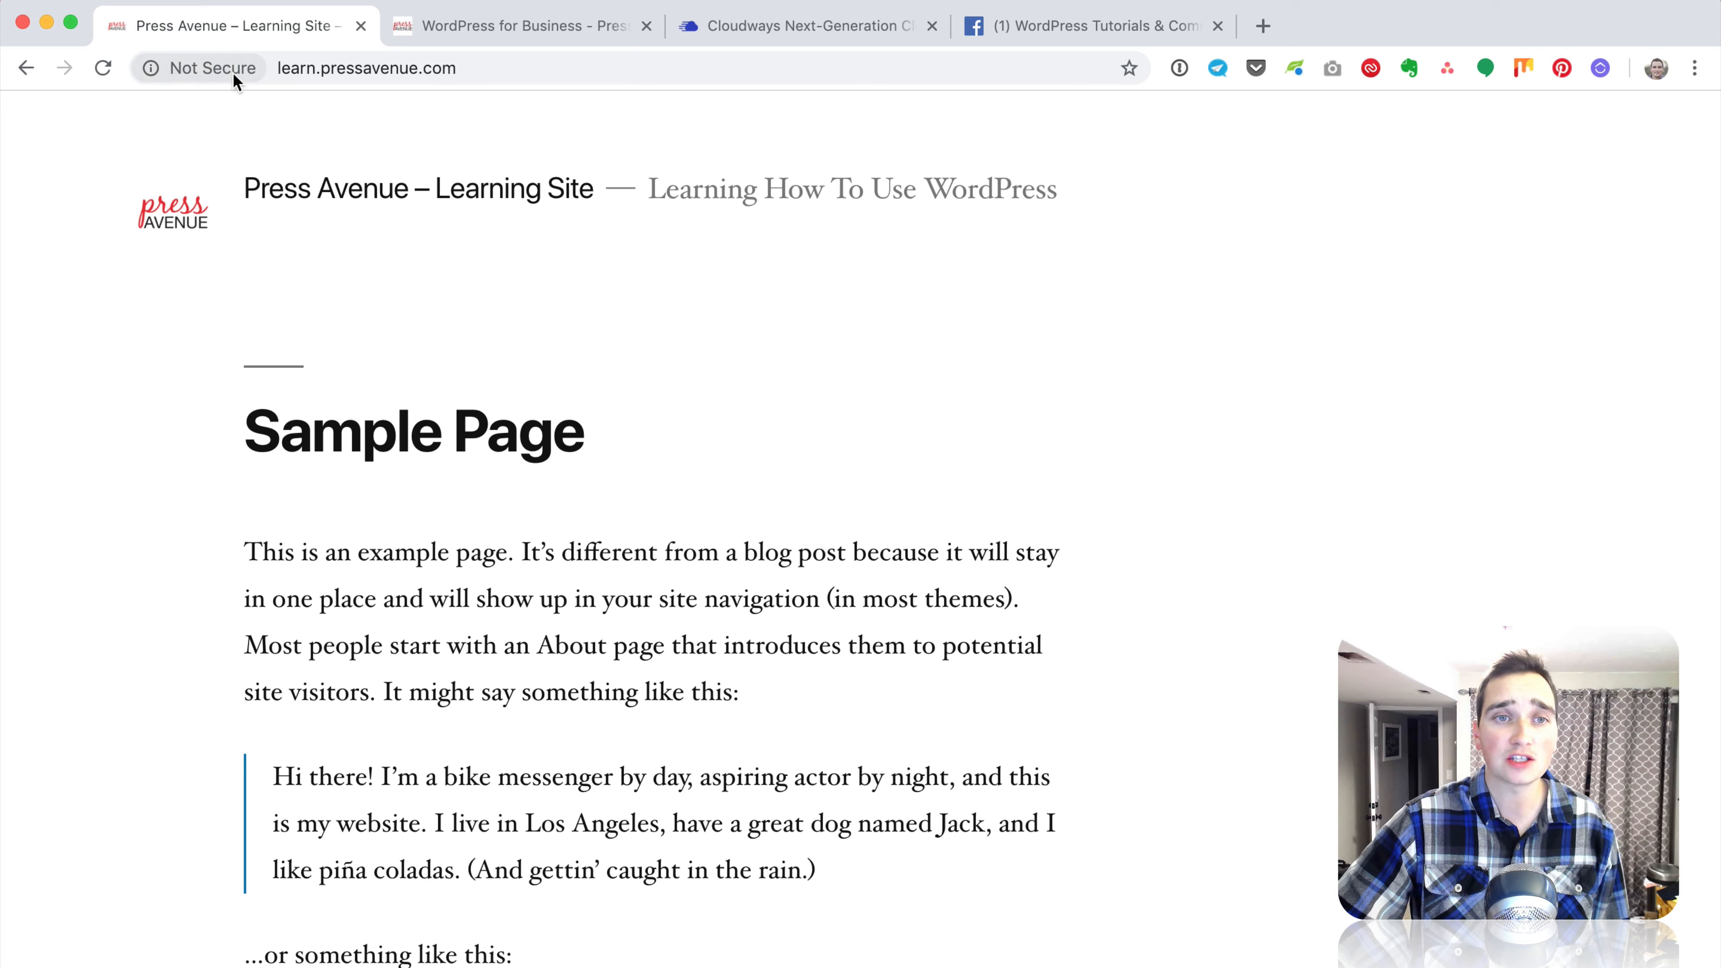
# Step: View the Not Secure connection warning for learn.pressavenue.com
pyautogui.click(189, 71)
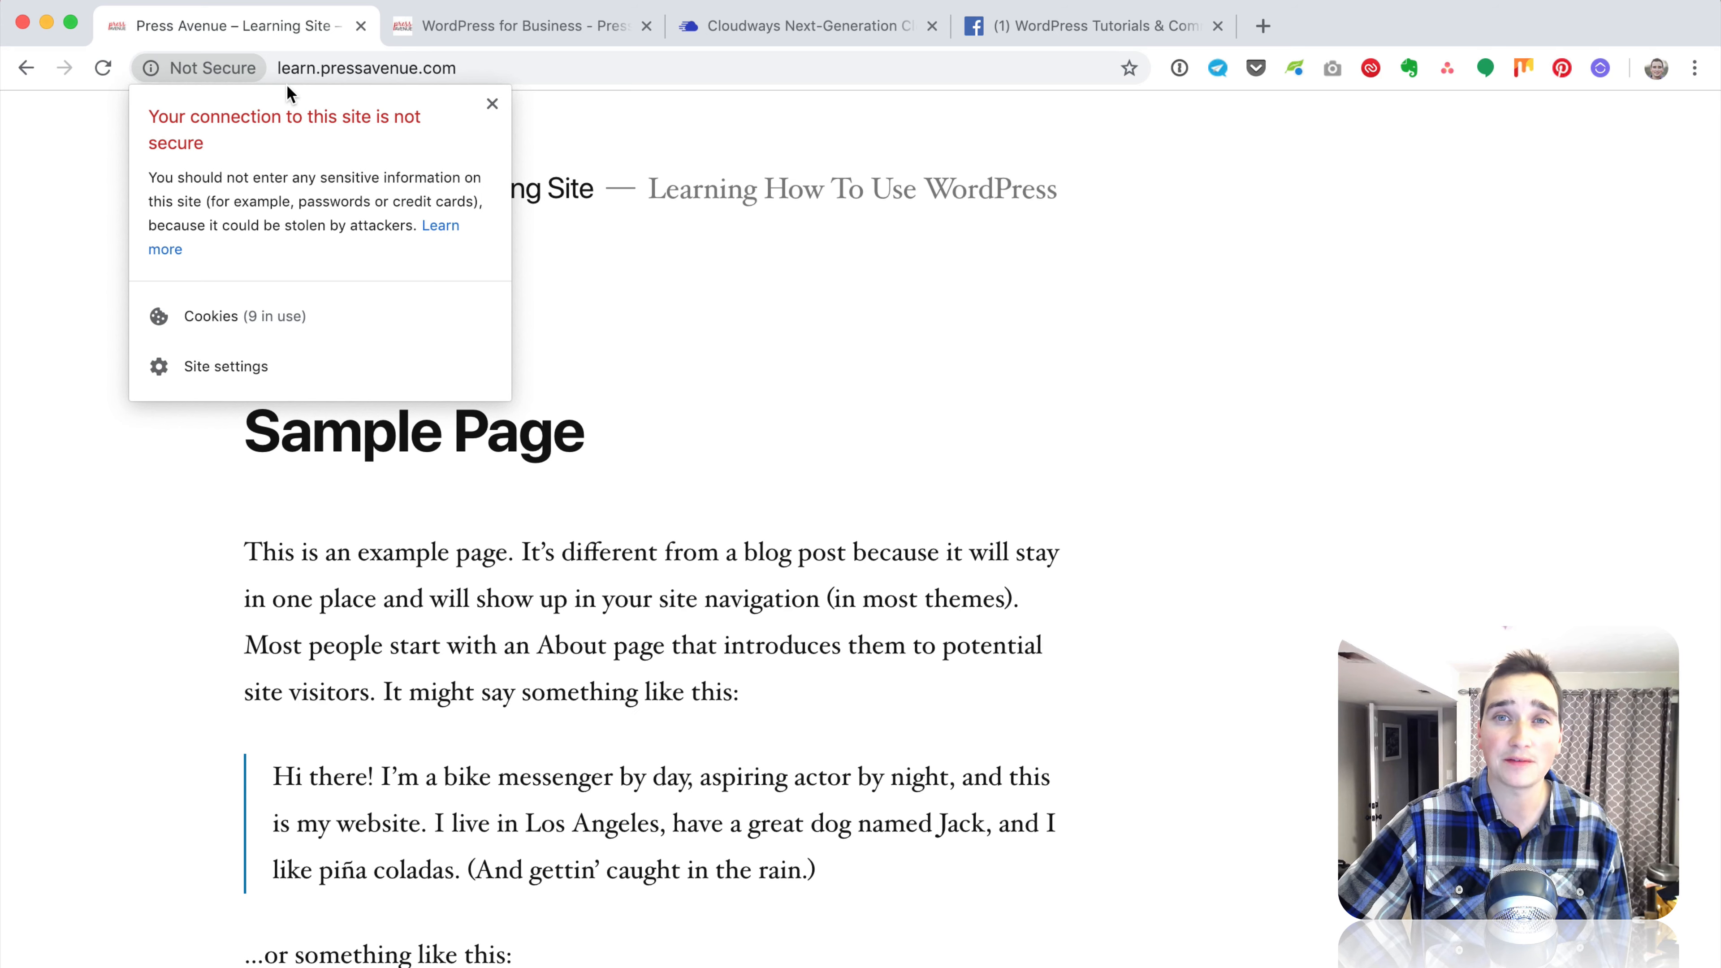
# Step: Return to Cloudways and open the Learn application's Access Details page on WPServer
pyautogui.click(822, 34)
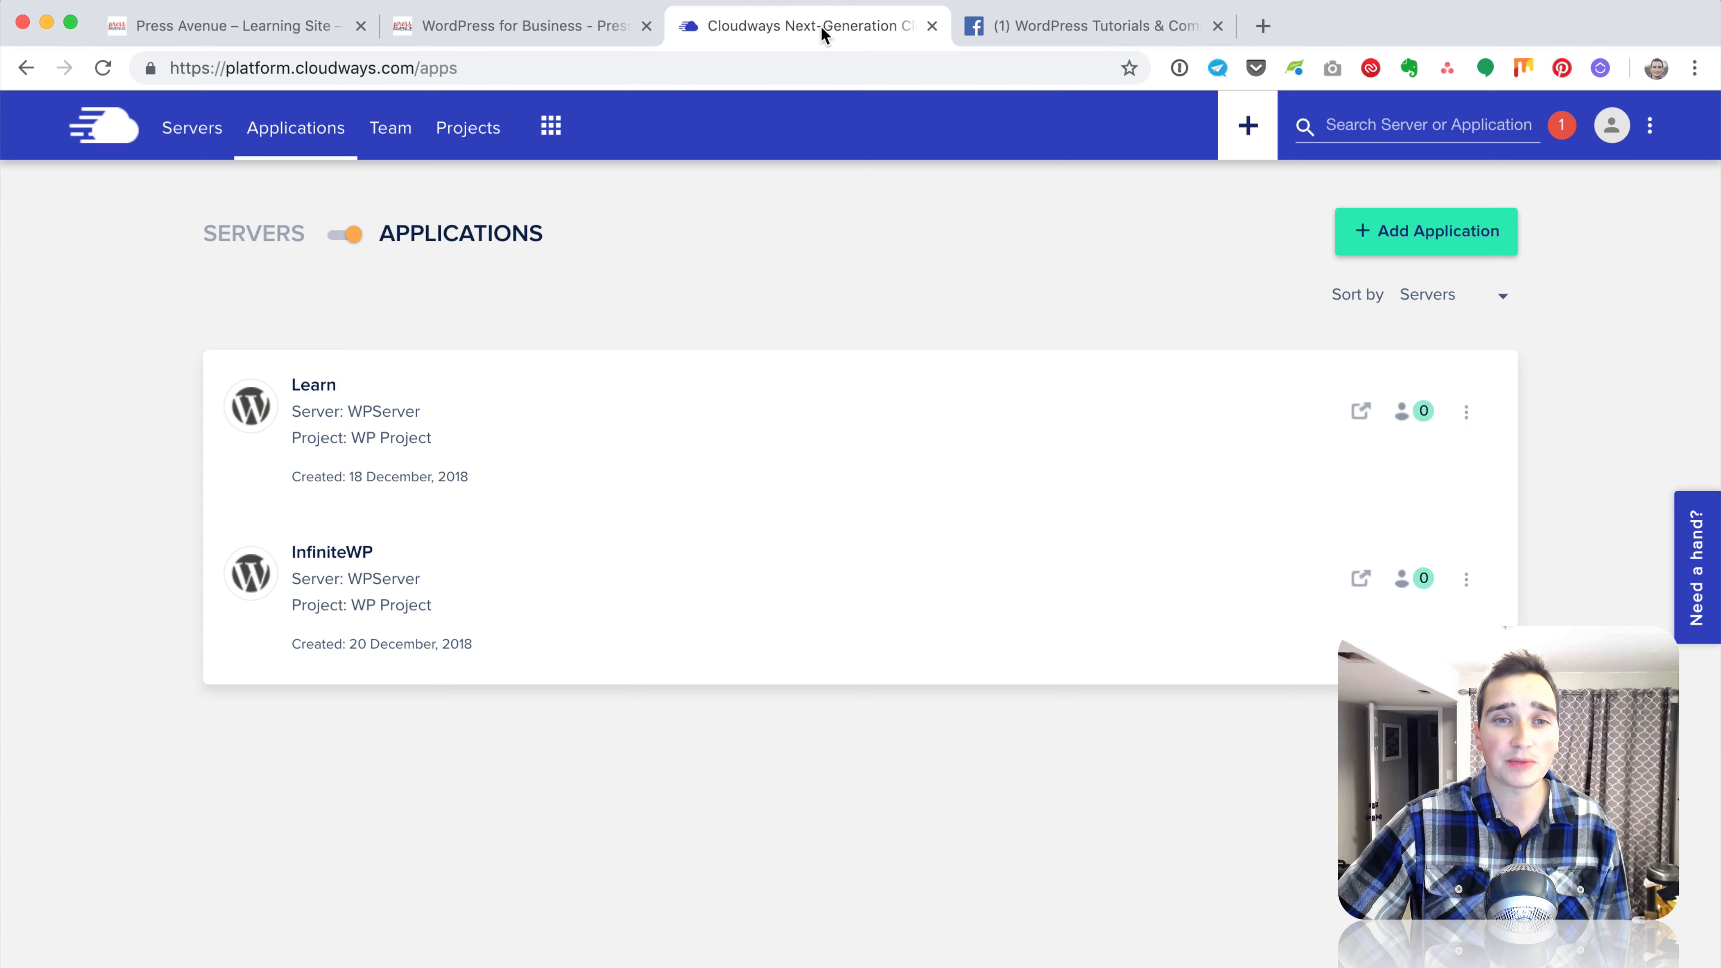
pyautogui.click(526, 439)
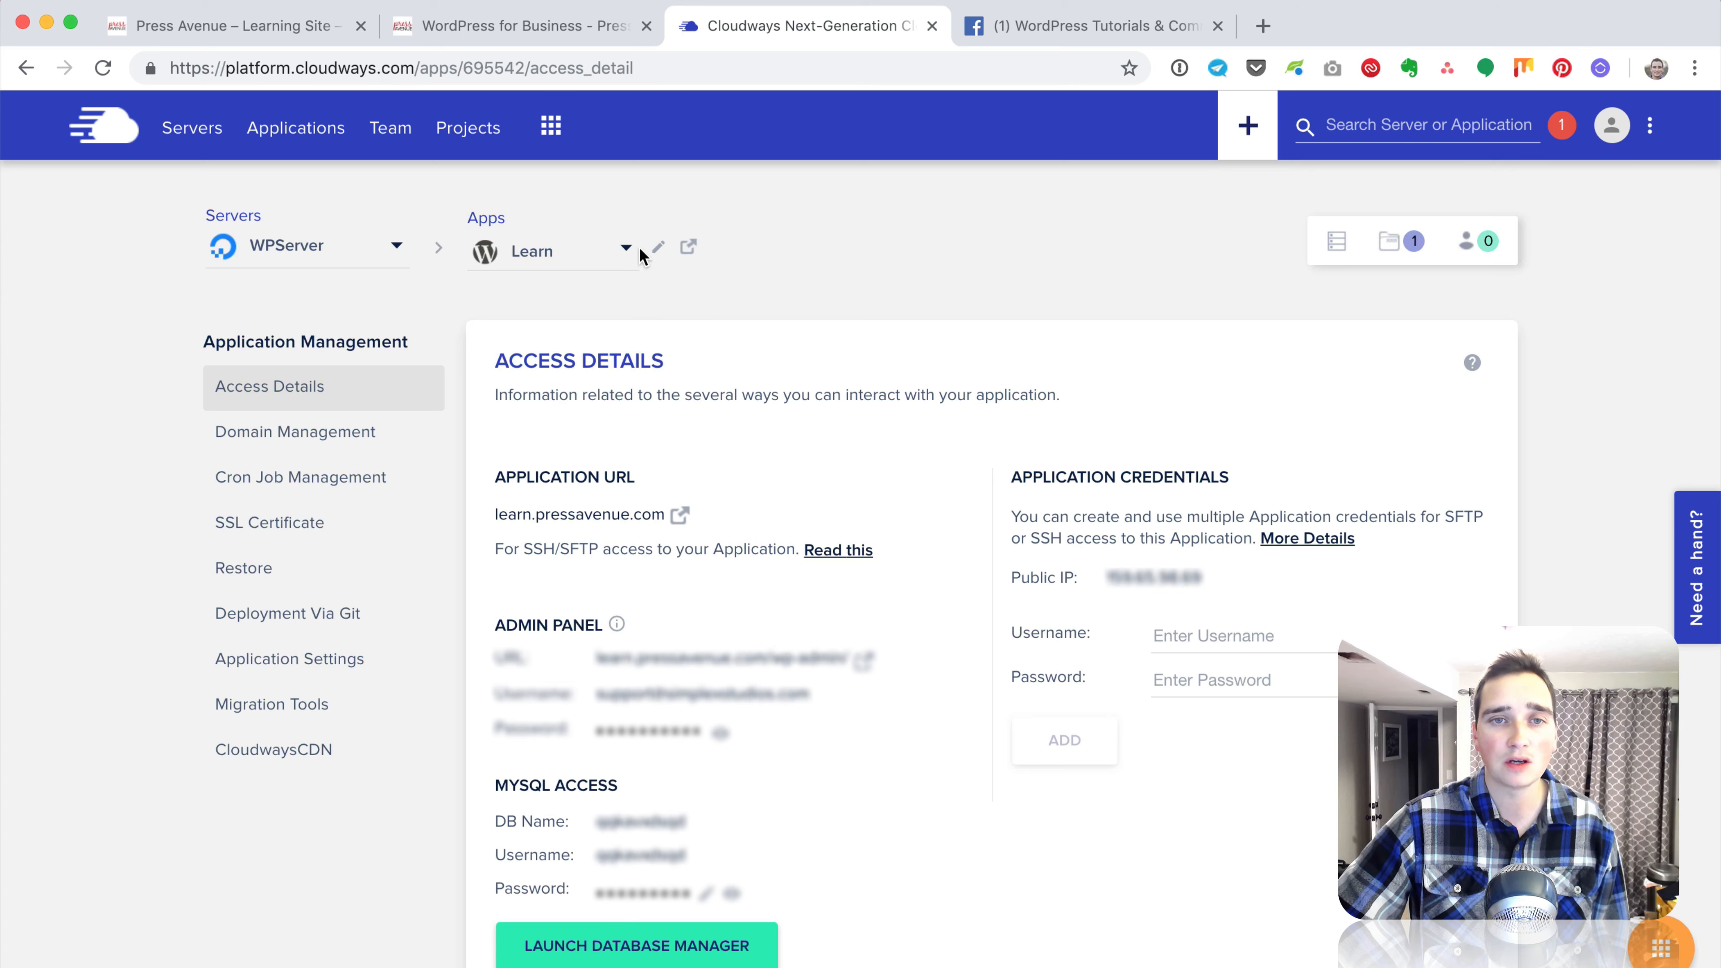
pyautogui.click(624, 249)
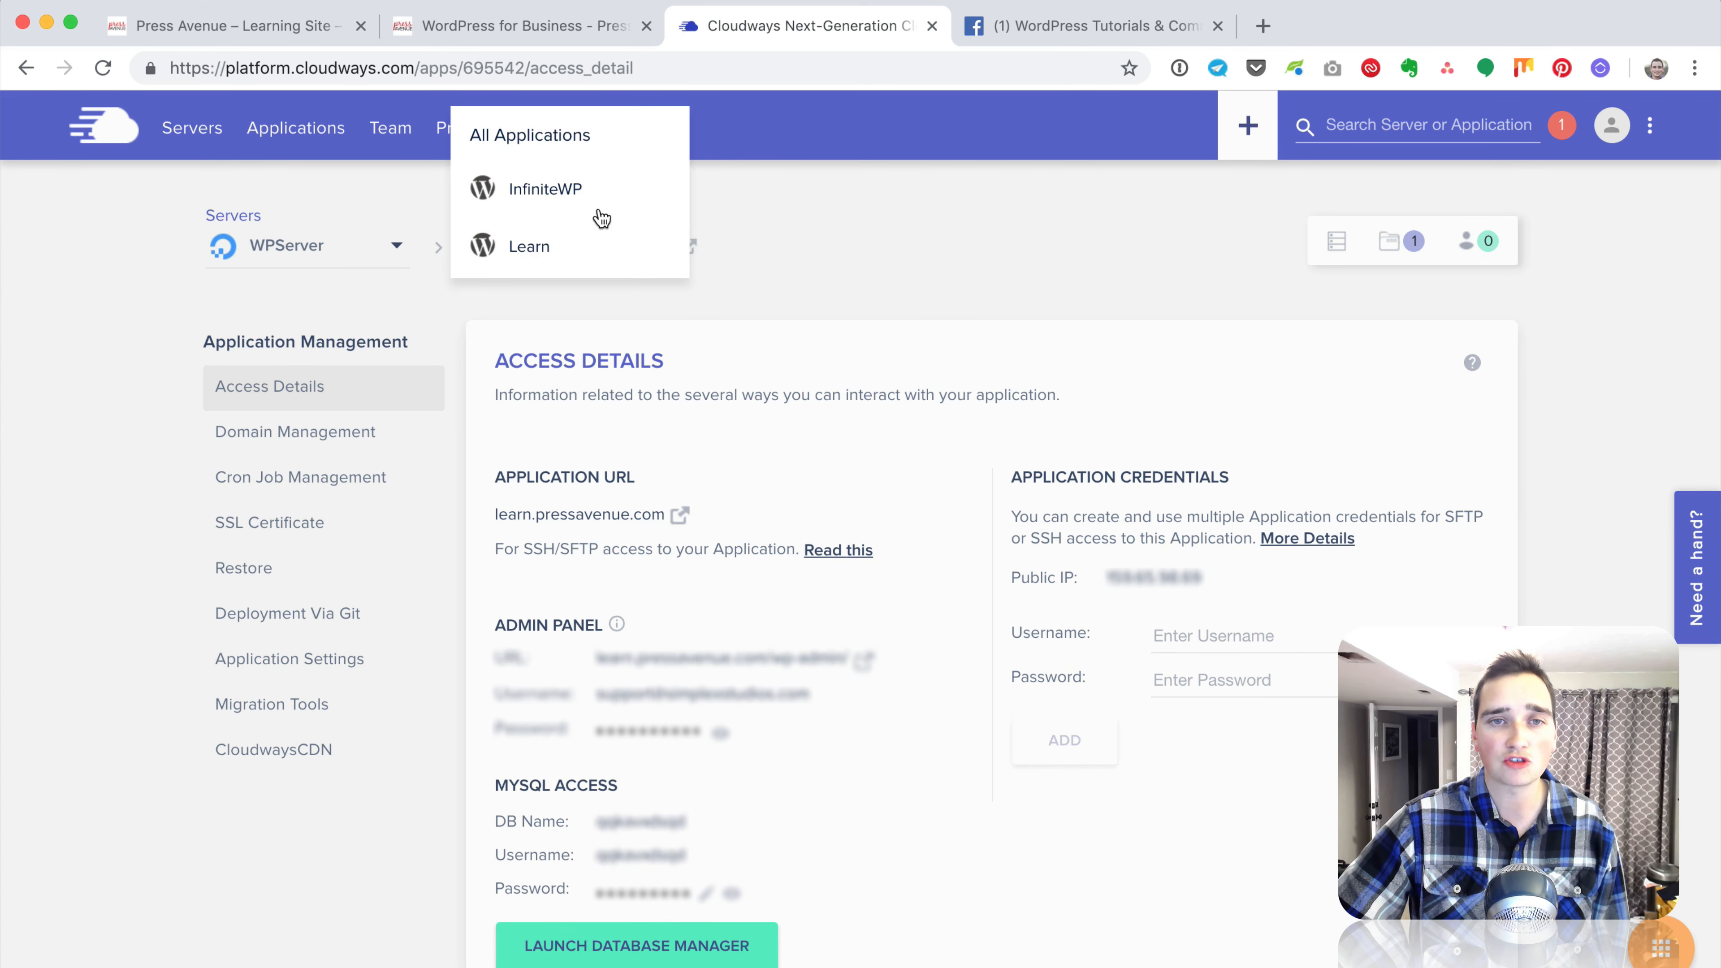
pyautogui.click(840, 238)
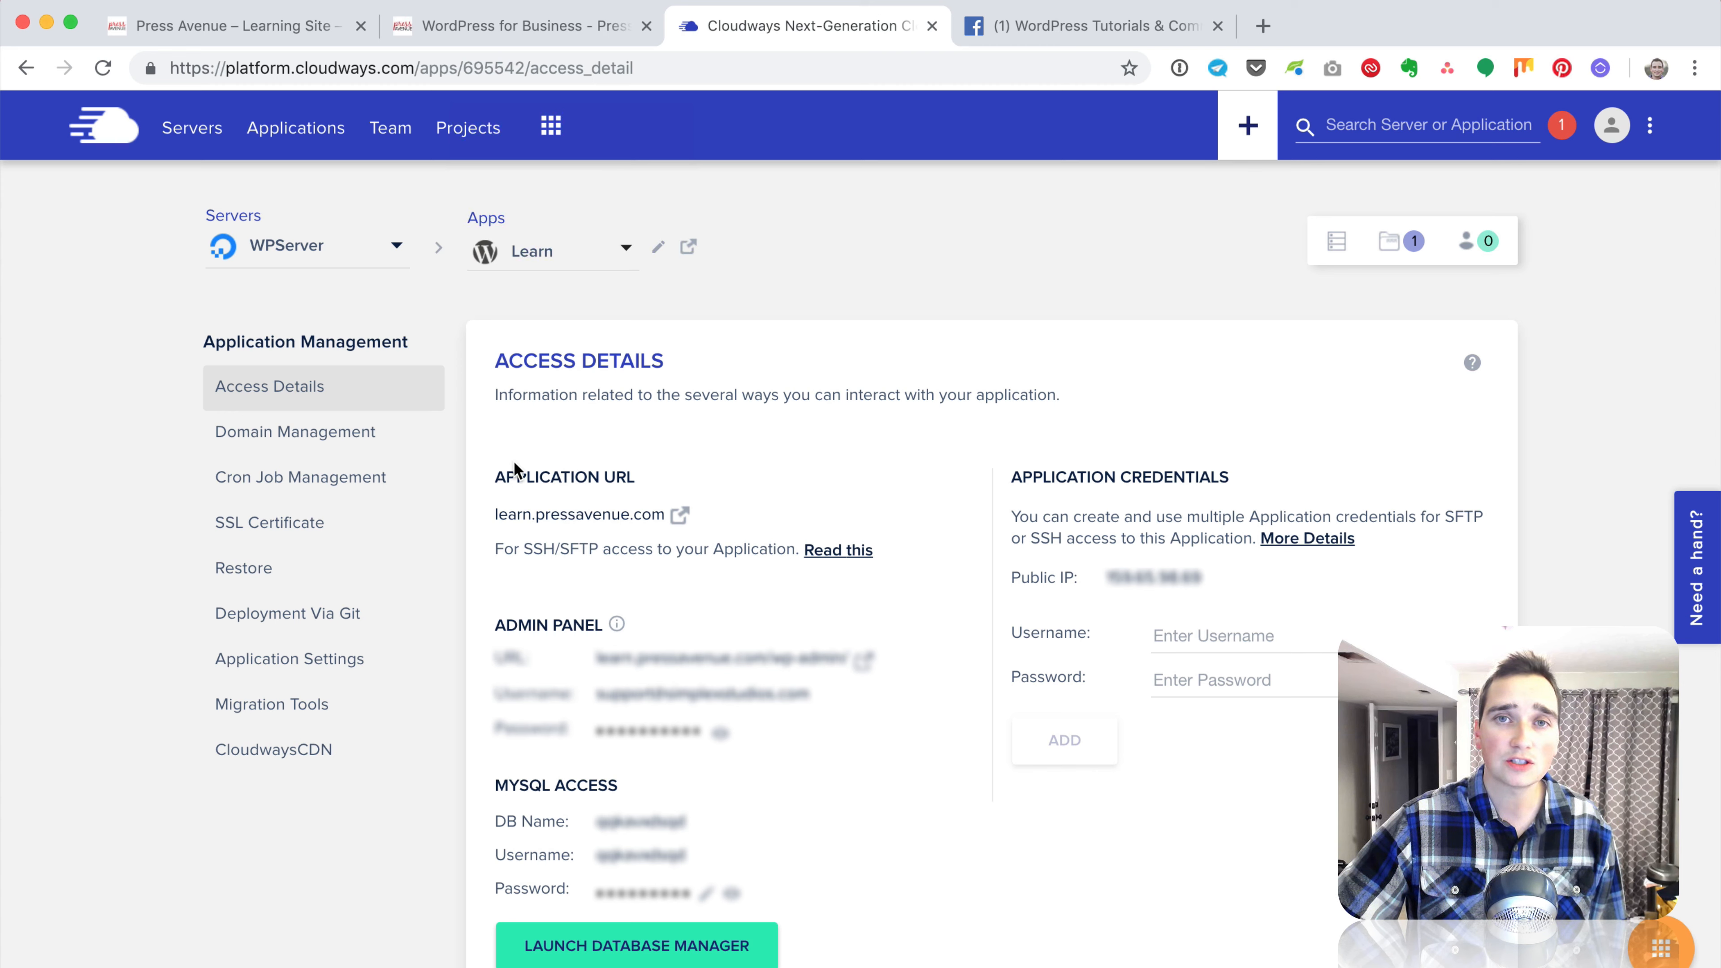
# Step: Open Learn's SSL Certificate page, keep Let's Encrypt selected, and review its description and override warning
pyautogui.click(365, 543)
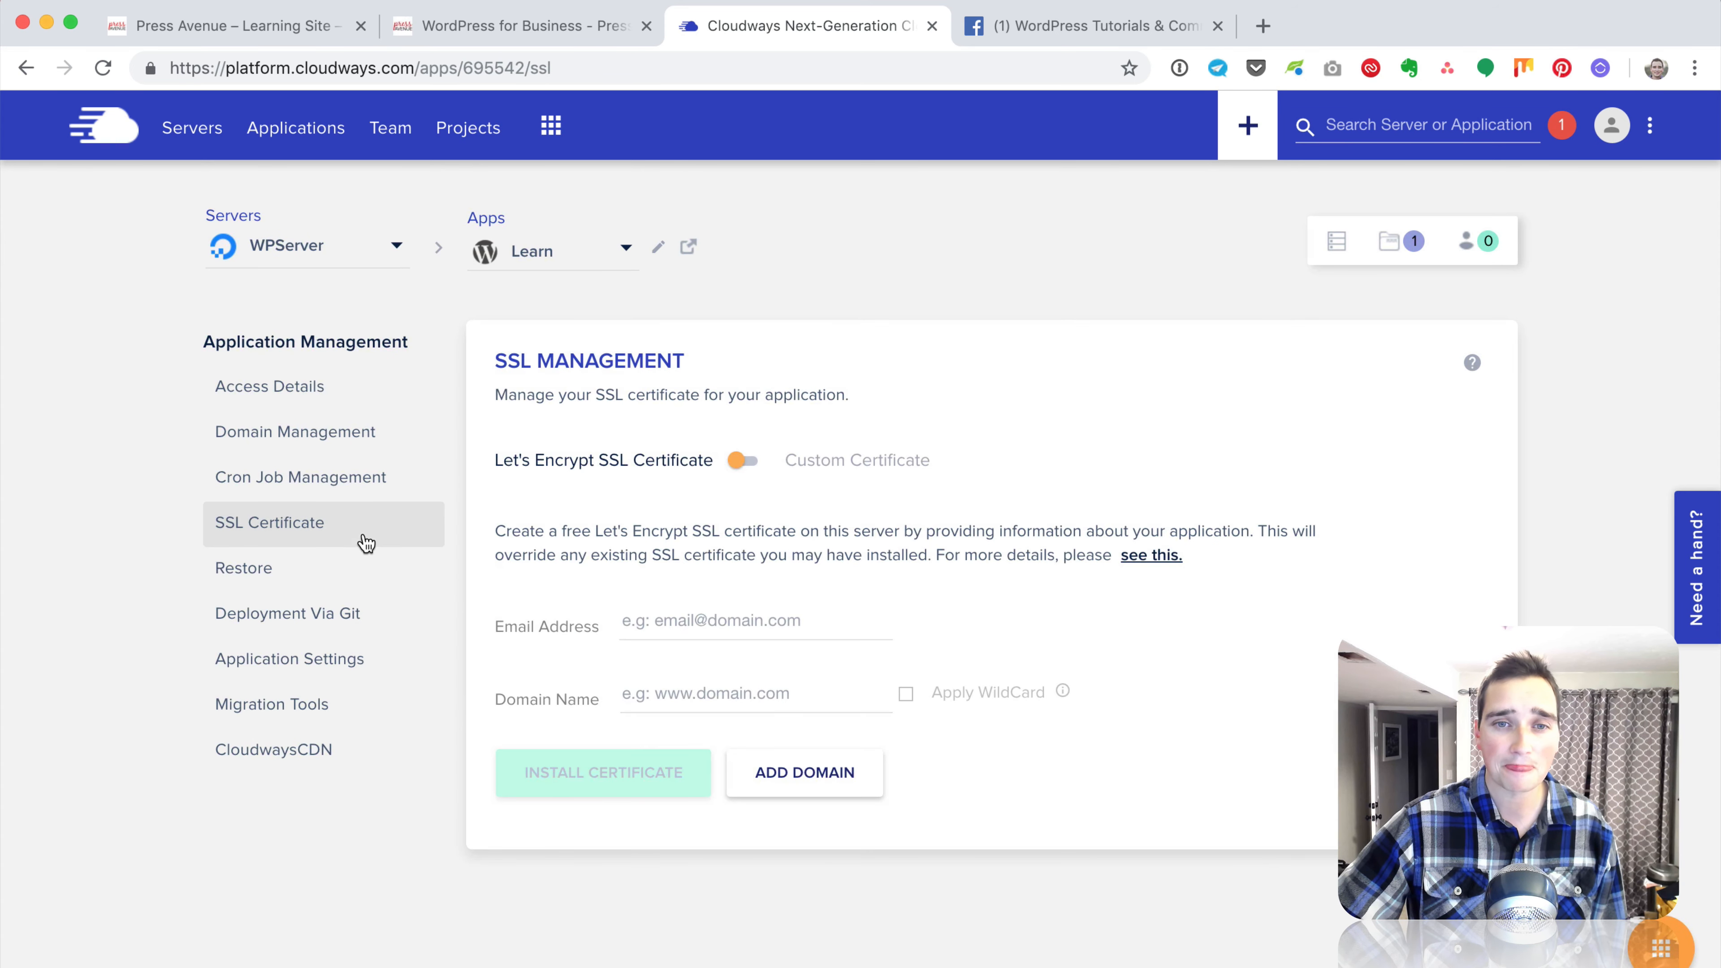
pyautogui.moveTo(503, 460); pyautogui.dragTo(661, 458)
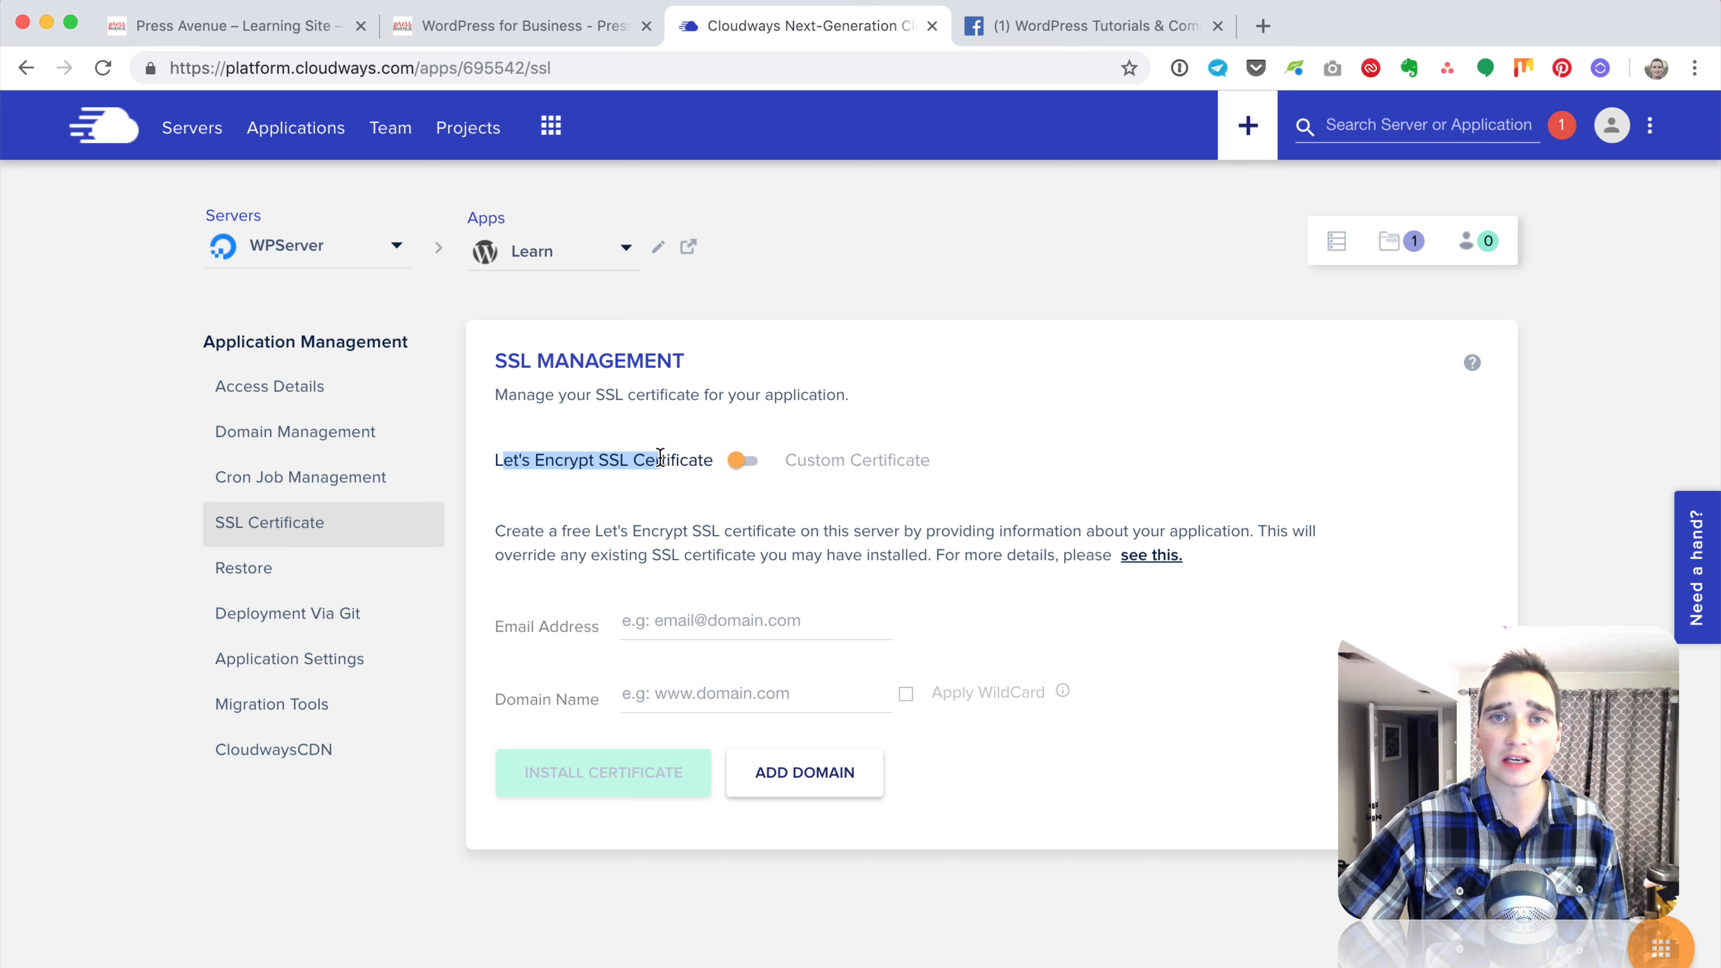
pyautogui.click(742, 460)
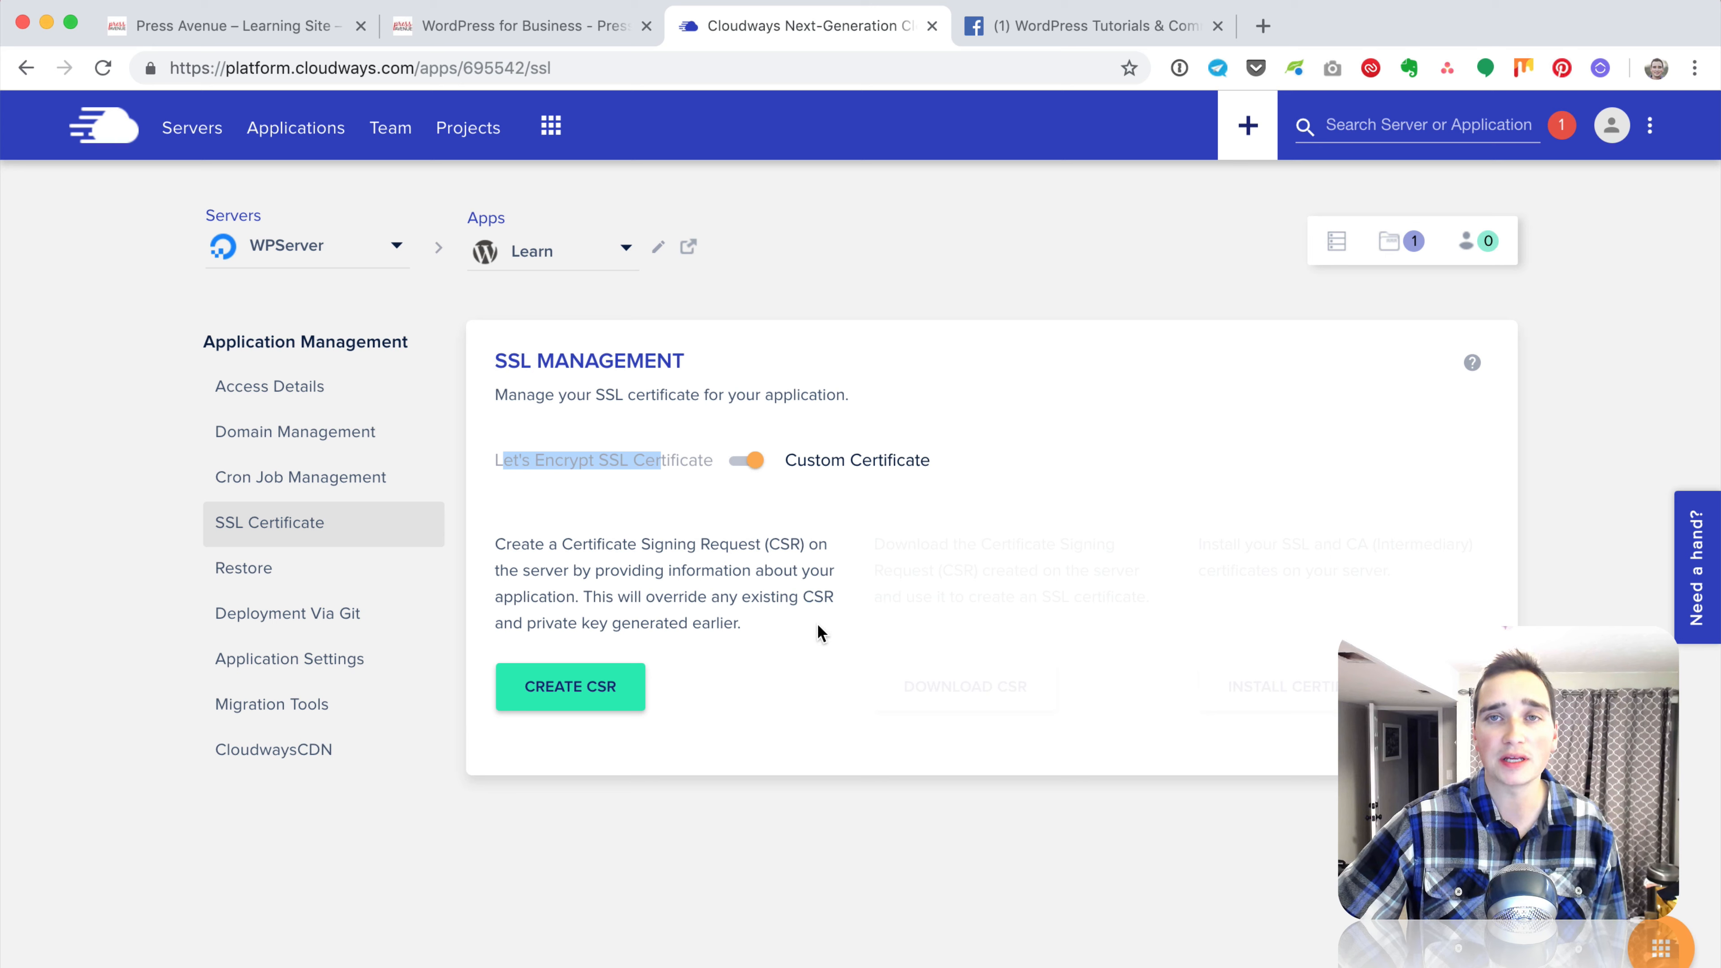
pyautogui.click(738, 461)
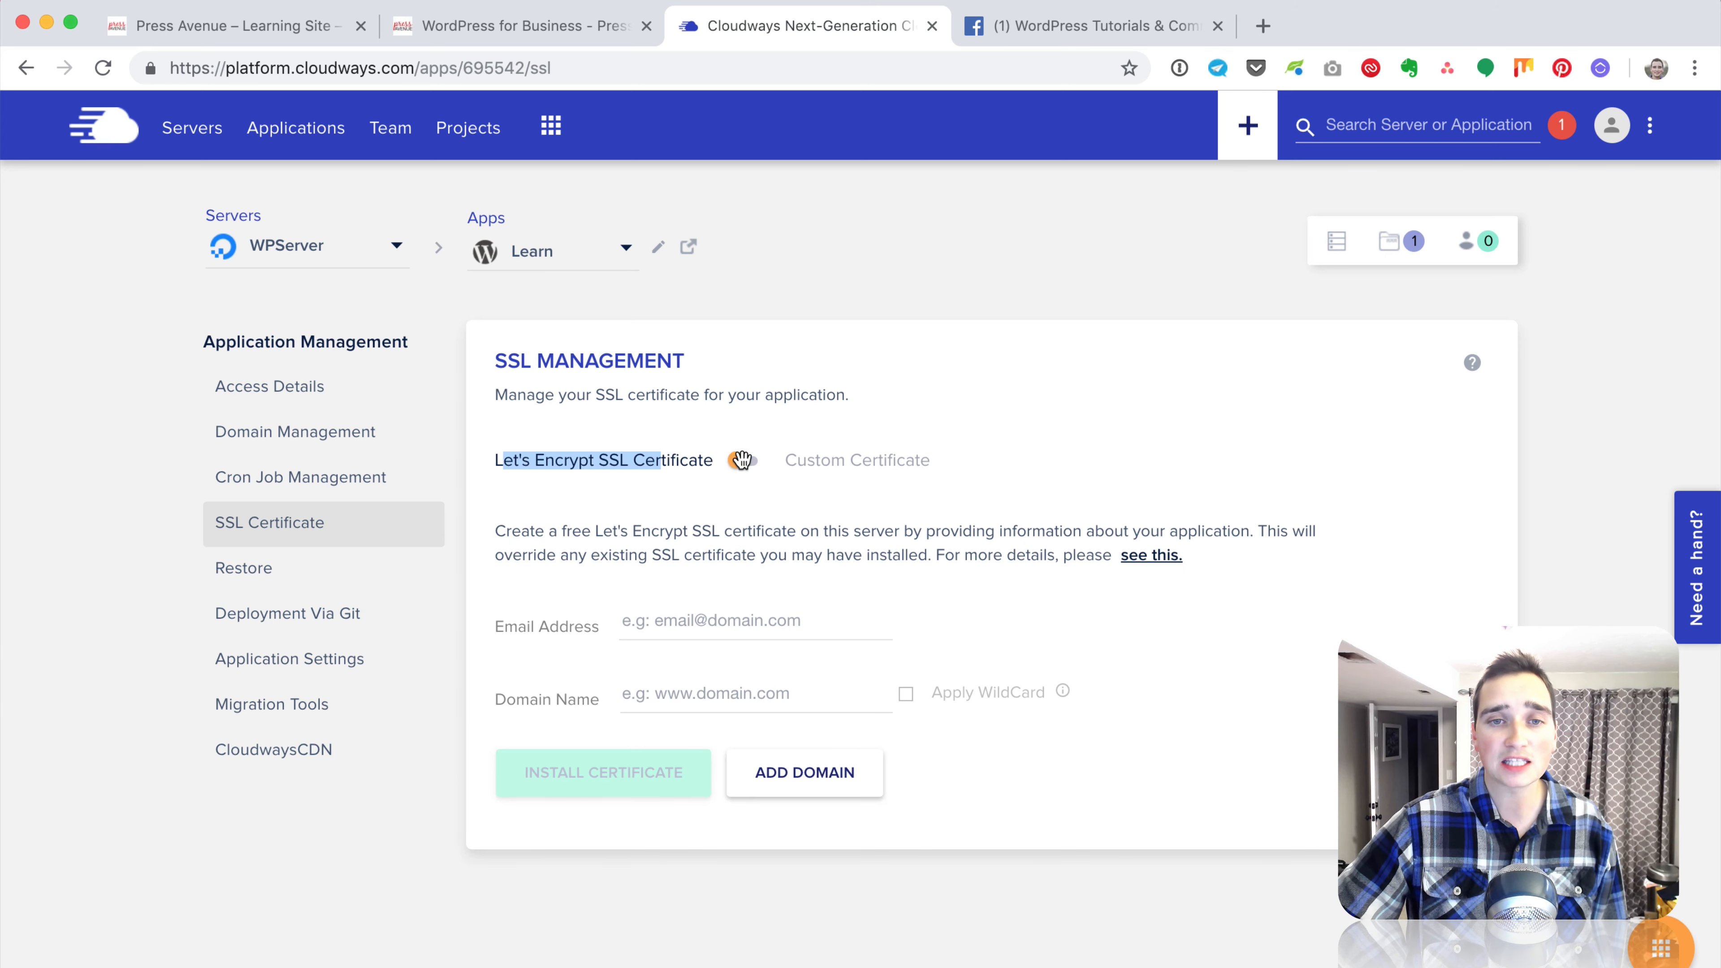
pyautogui.click(646, 461)
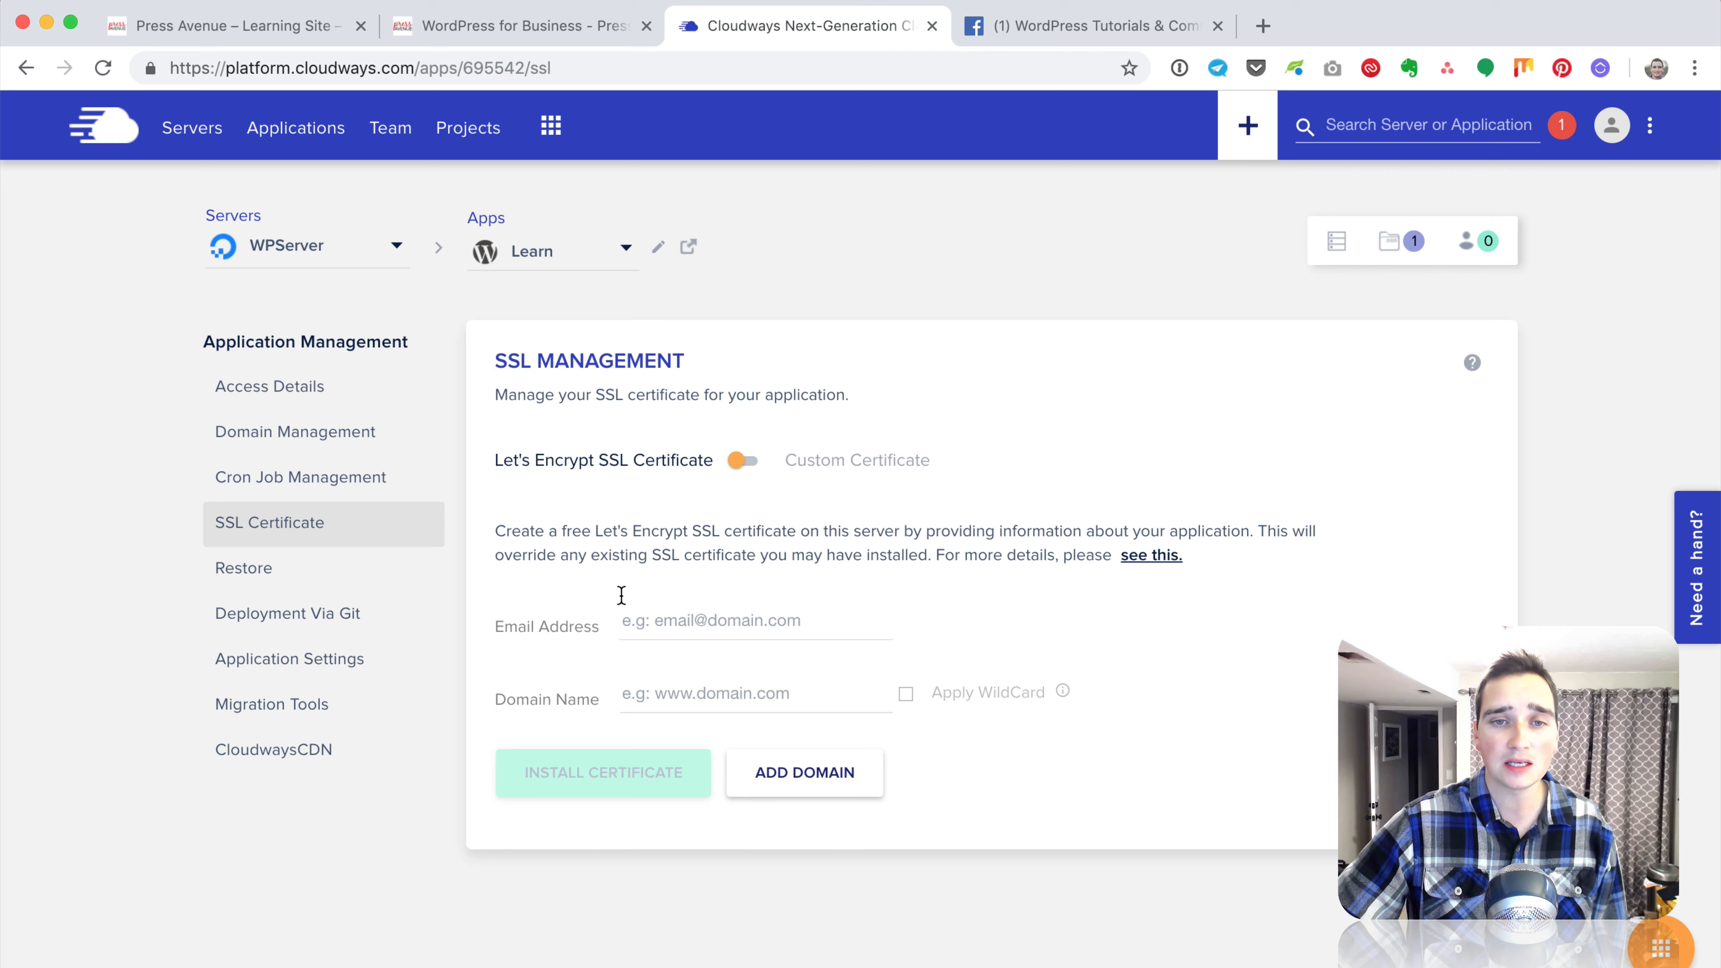
pyautogui.moveTo(502, 531); pyautogui.dragTo(1256, 526)
pyautogui.click(912, 527)
pyautogui.scroll(-1, 1256, 526)
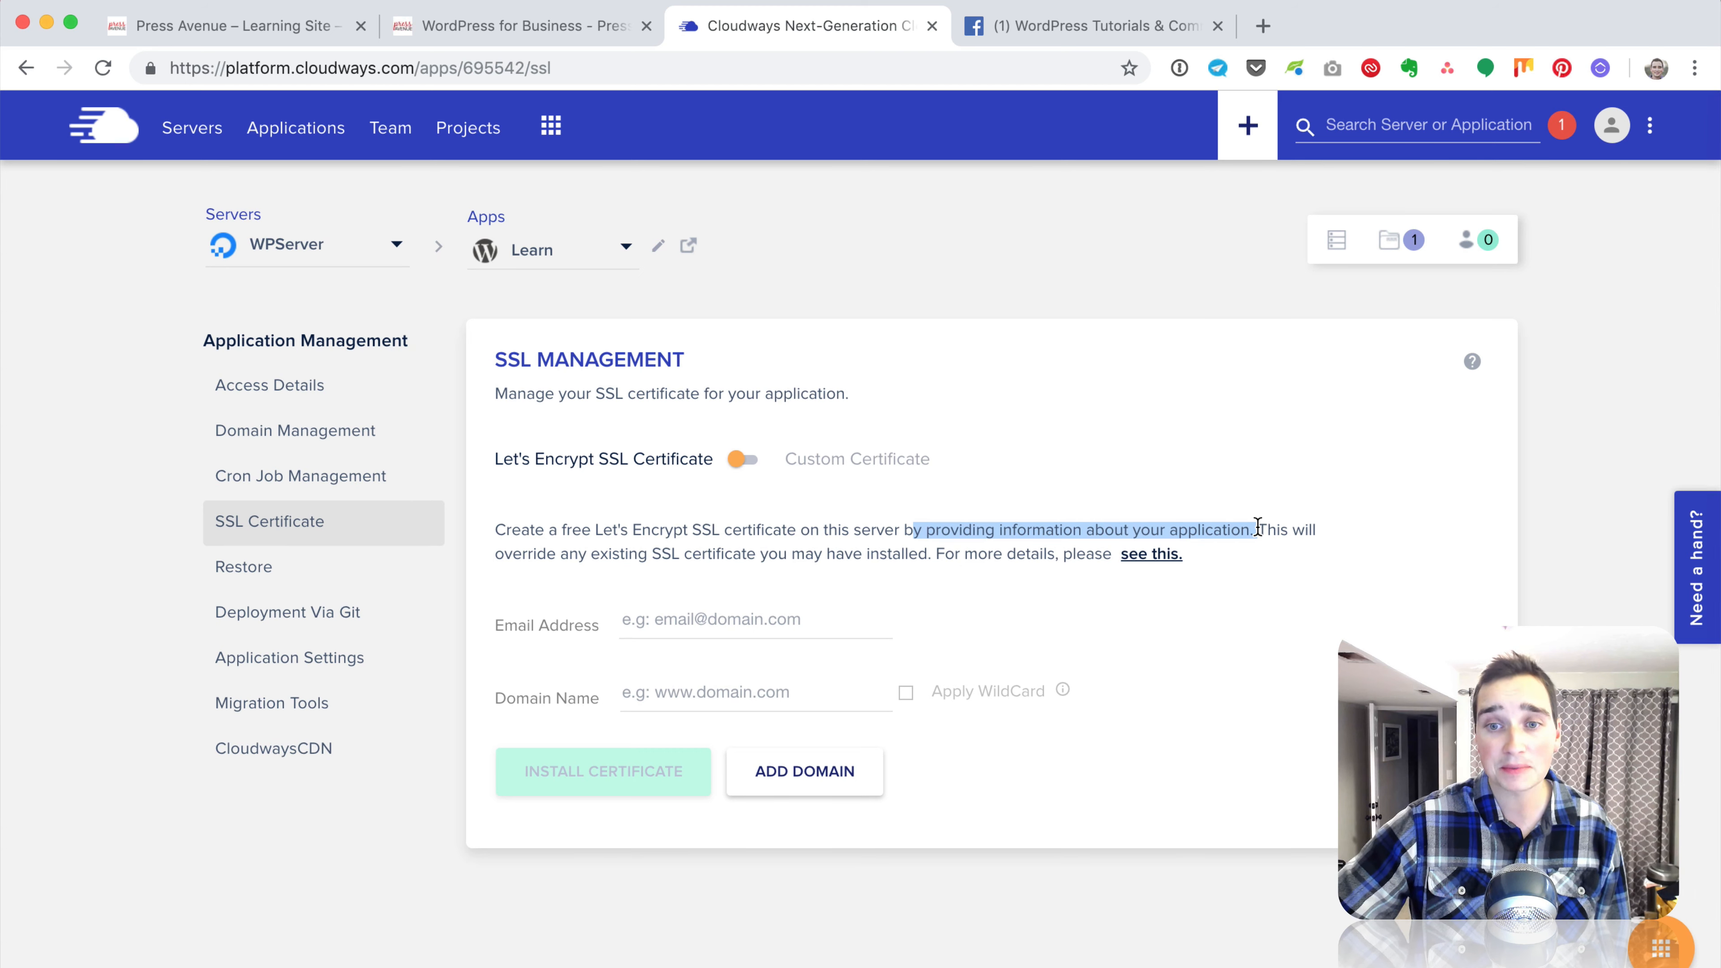
pyautogui.moveTo(581, 553); pyautogui.dragTo(915, 553)
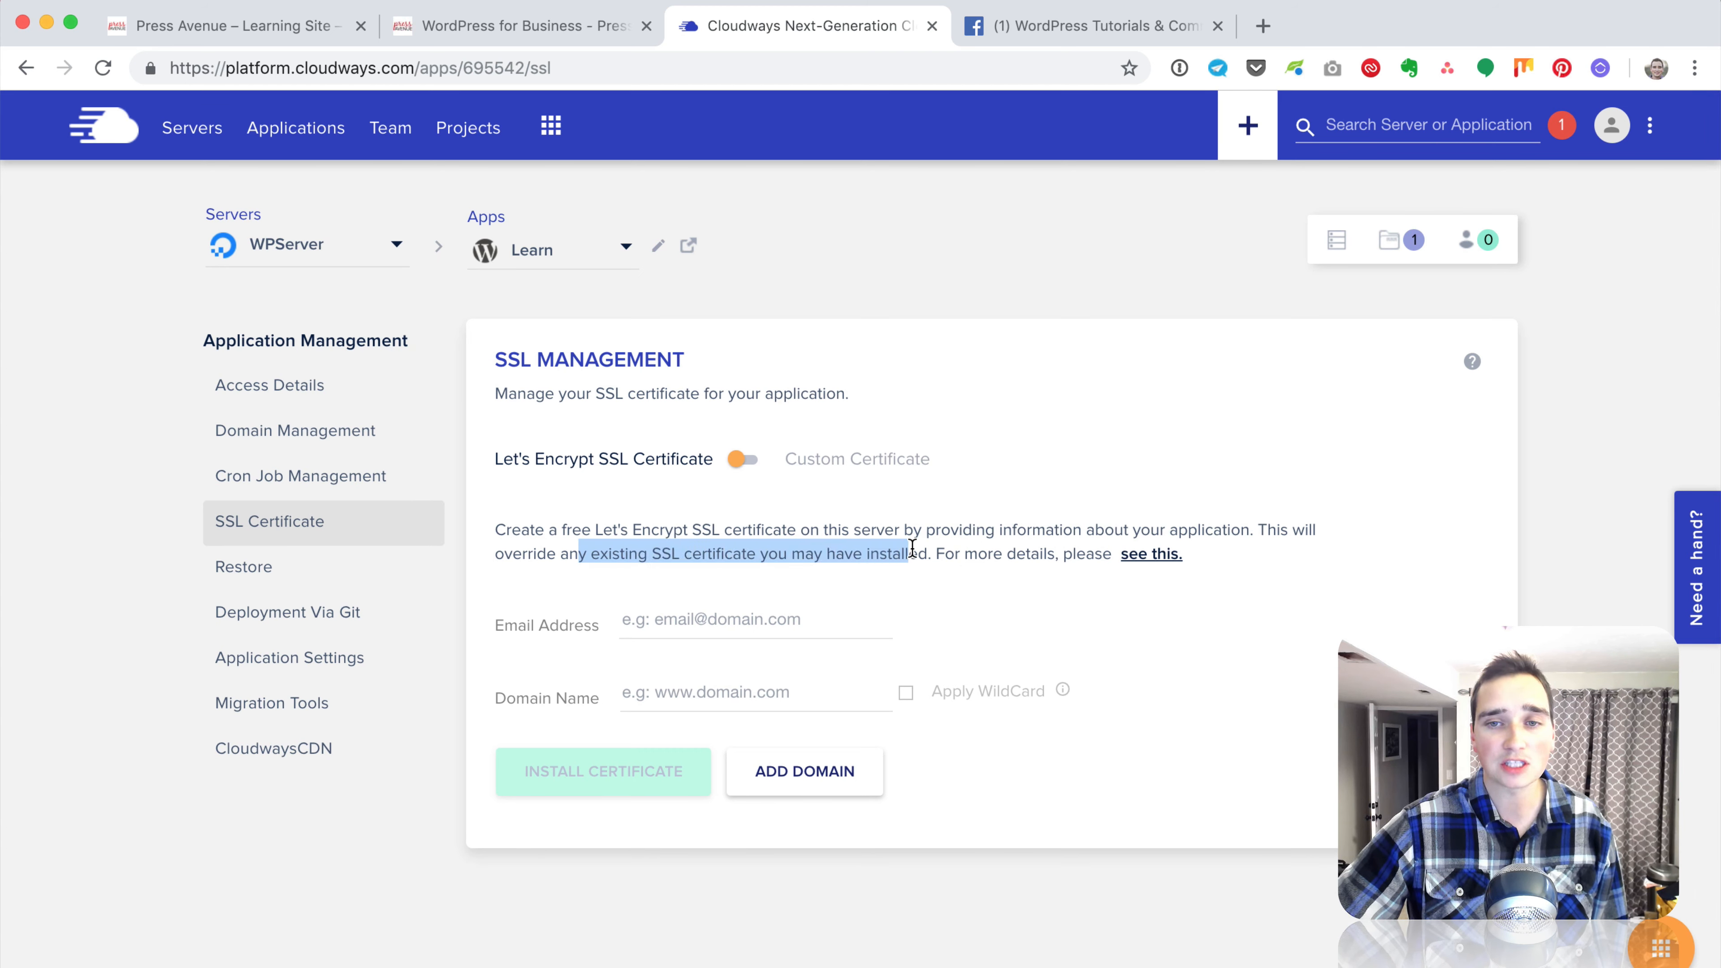
pyautogui.click(972, 553)
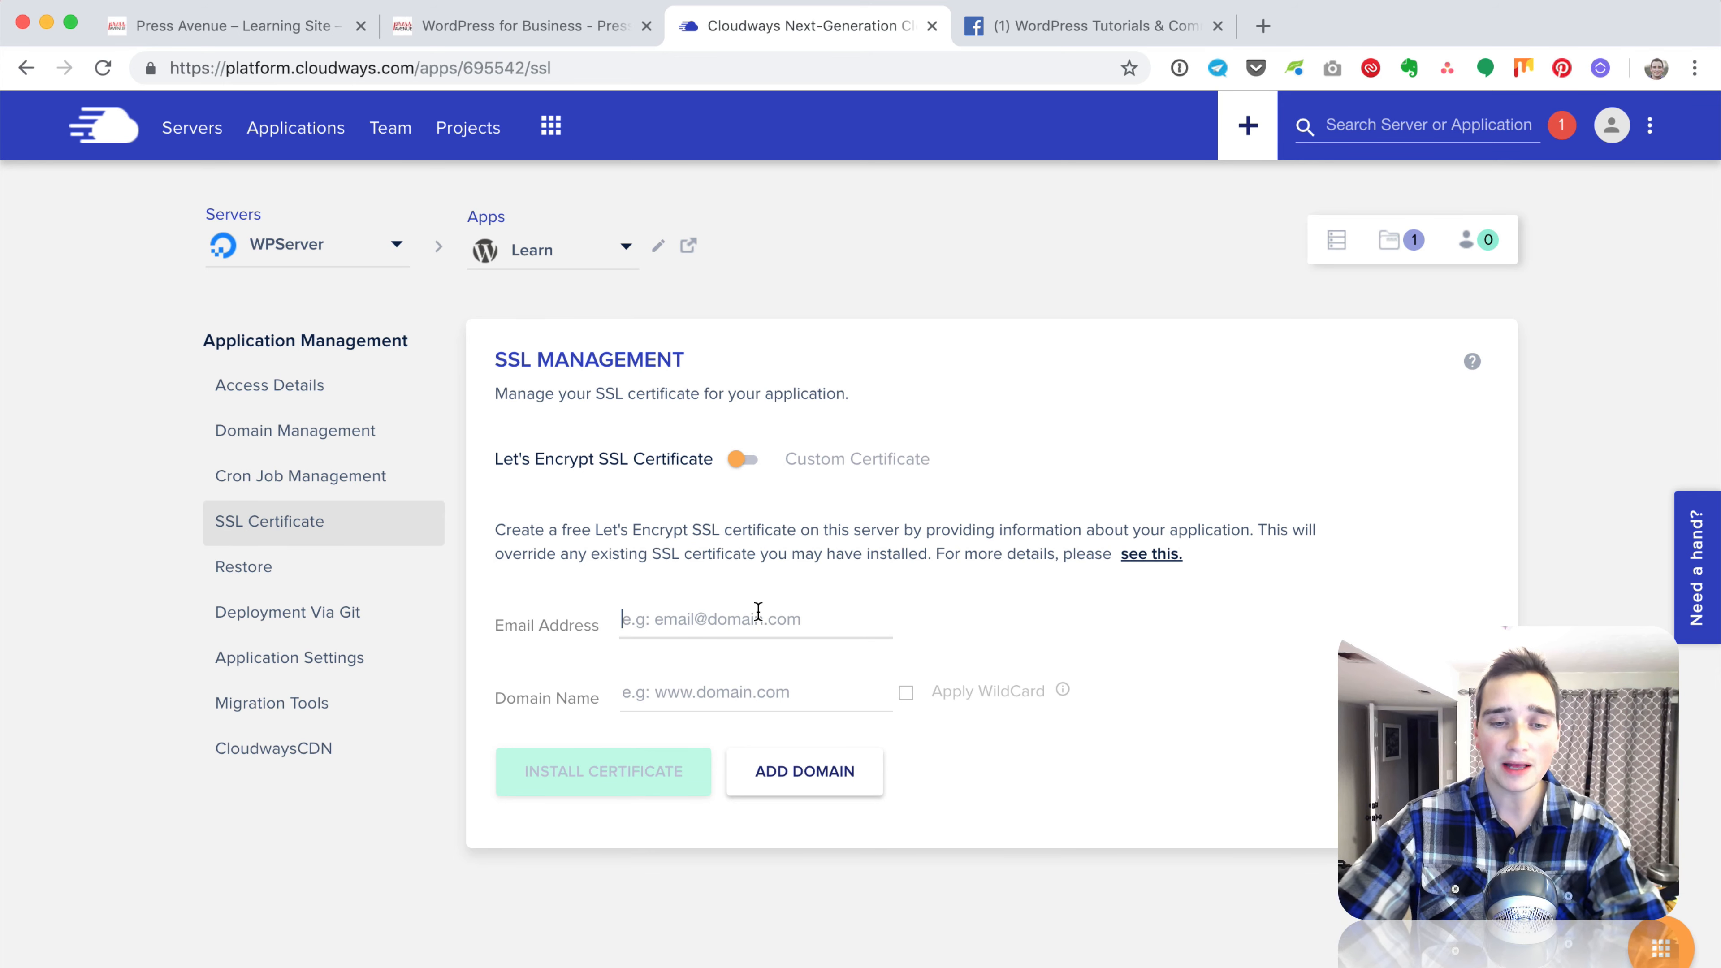
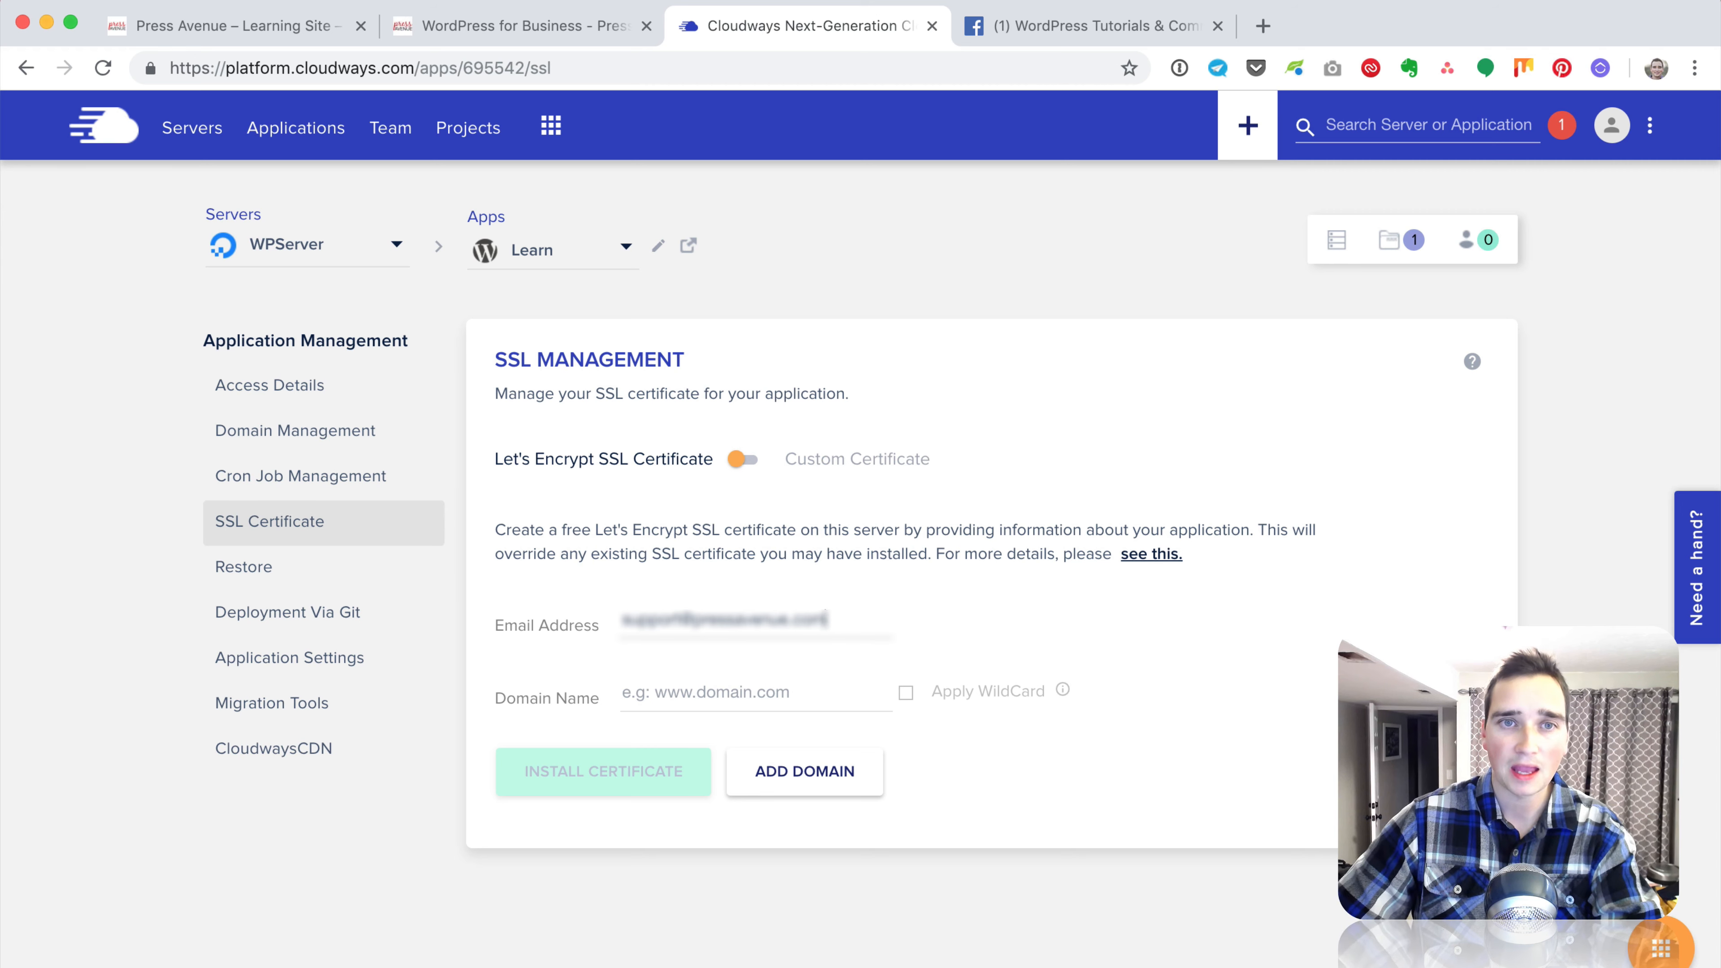
# Step: Enter the contact e-mail address and the domain learn.pressavenue.com in the Let's Encrypt form
pyautogui.click(720, 687)
pyautogui.write('lea')
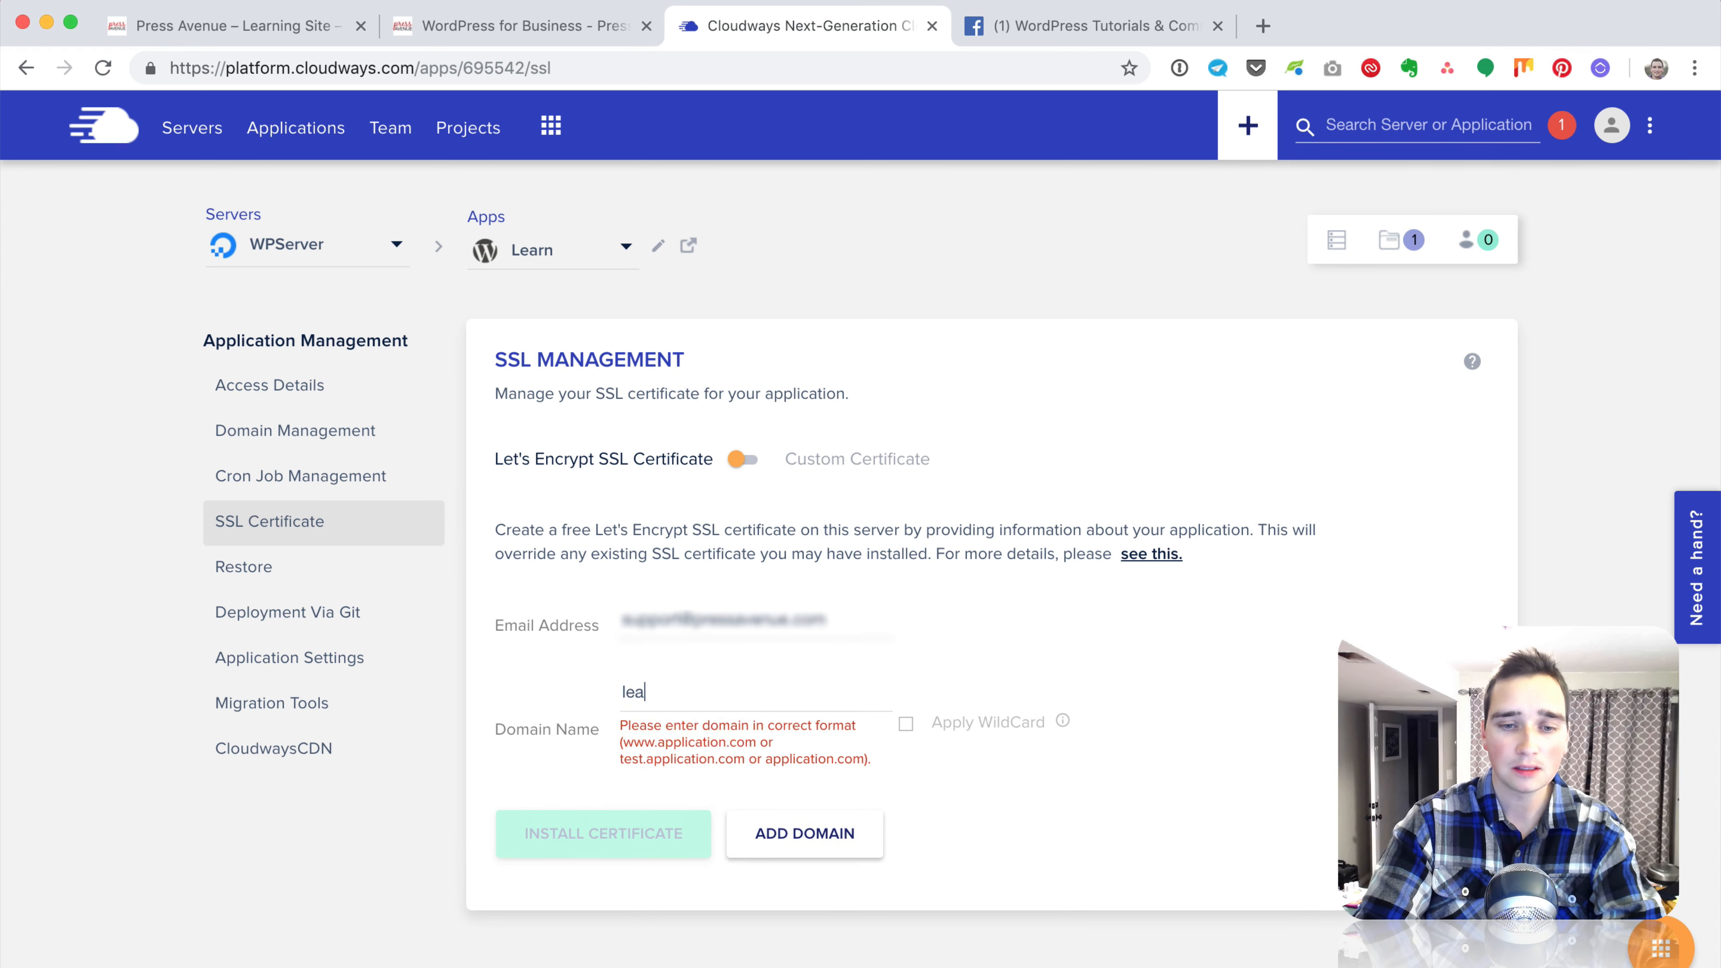
pyautogui.write('rn.pre')
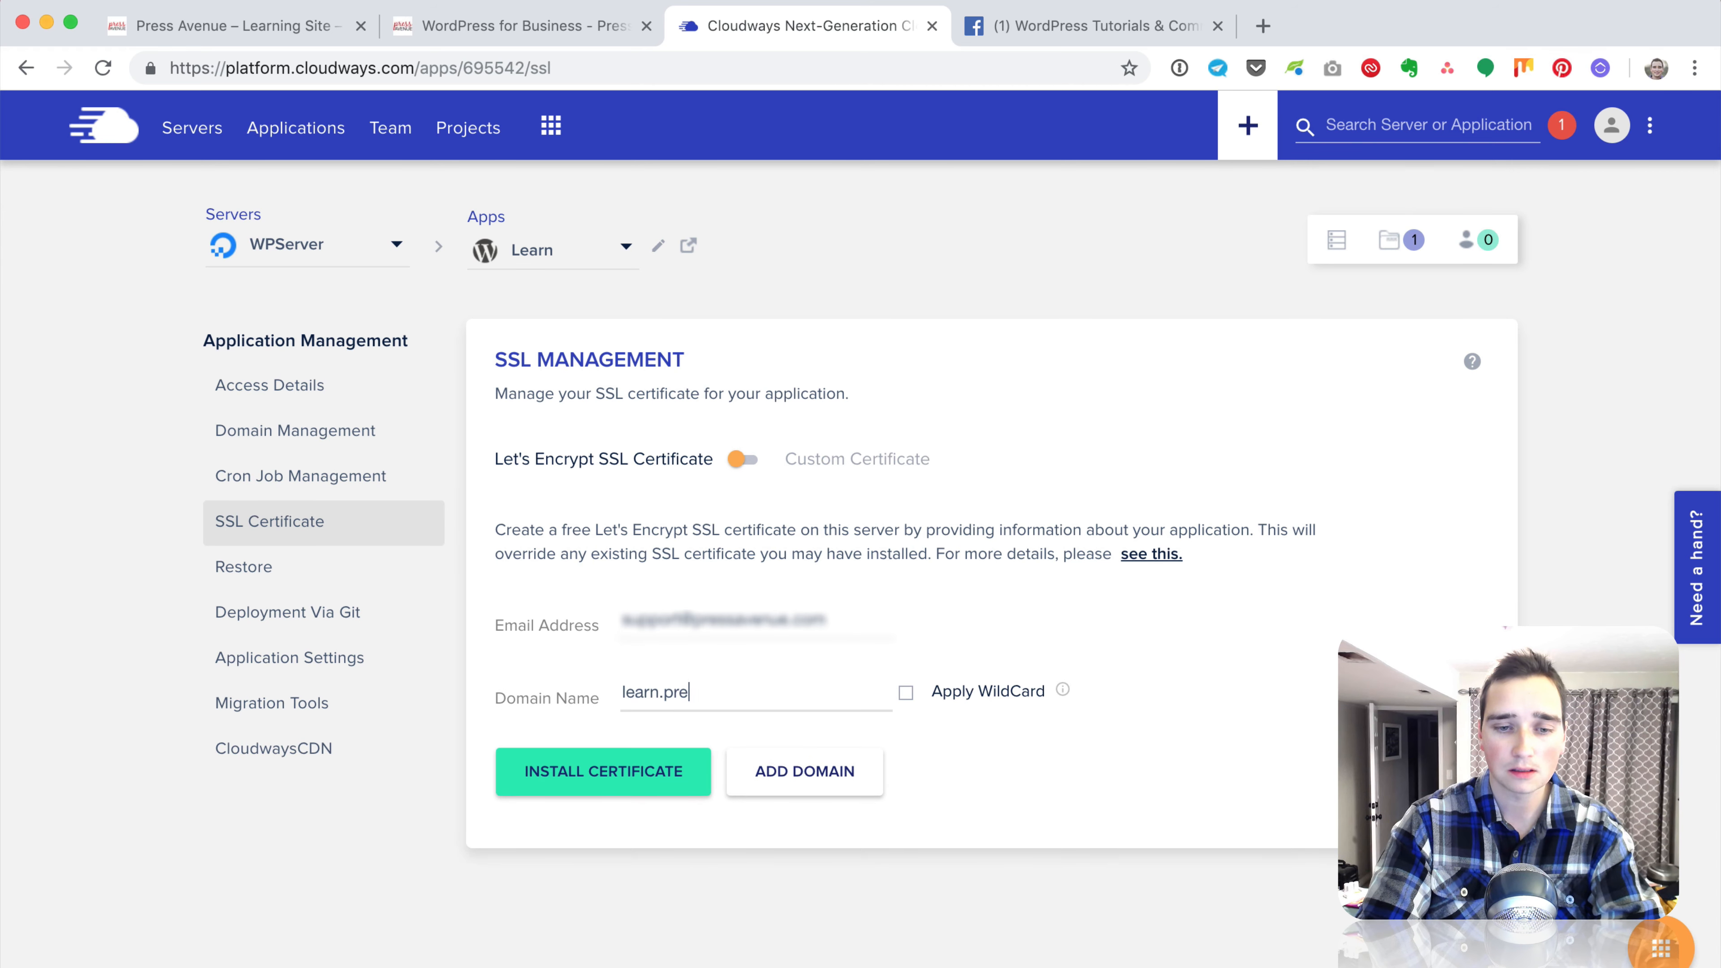
pyautogui.write('ssavenue.com')
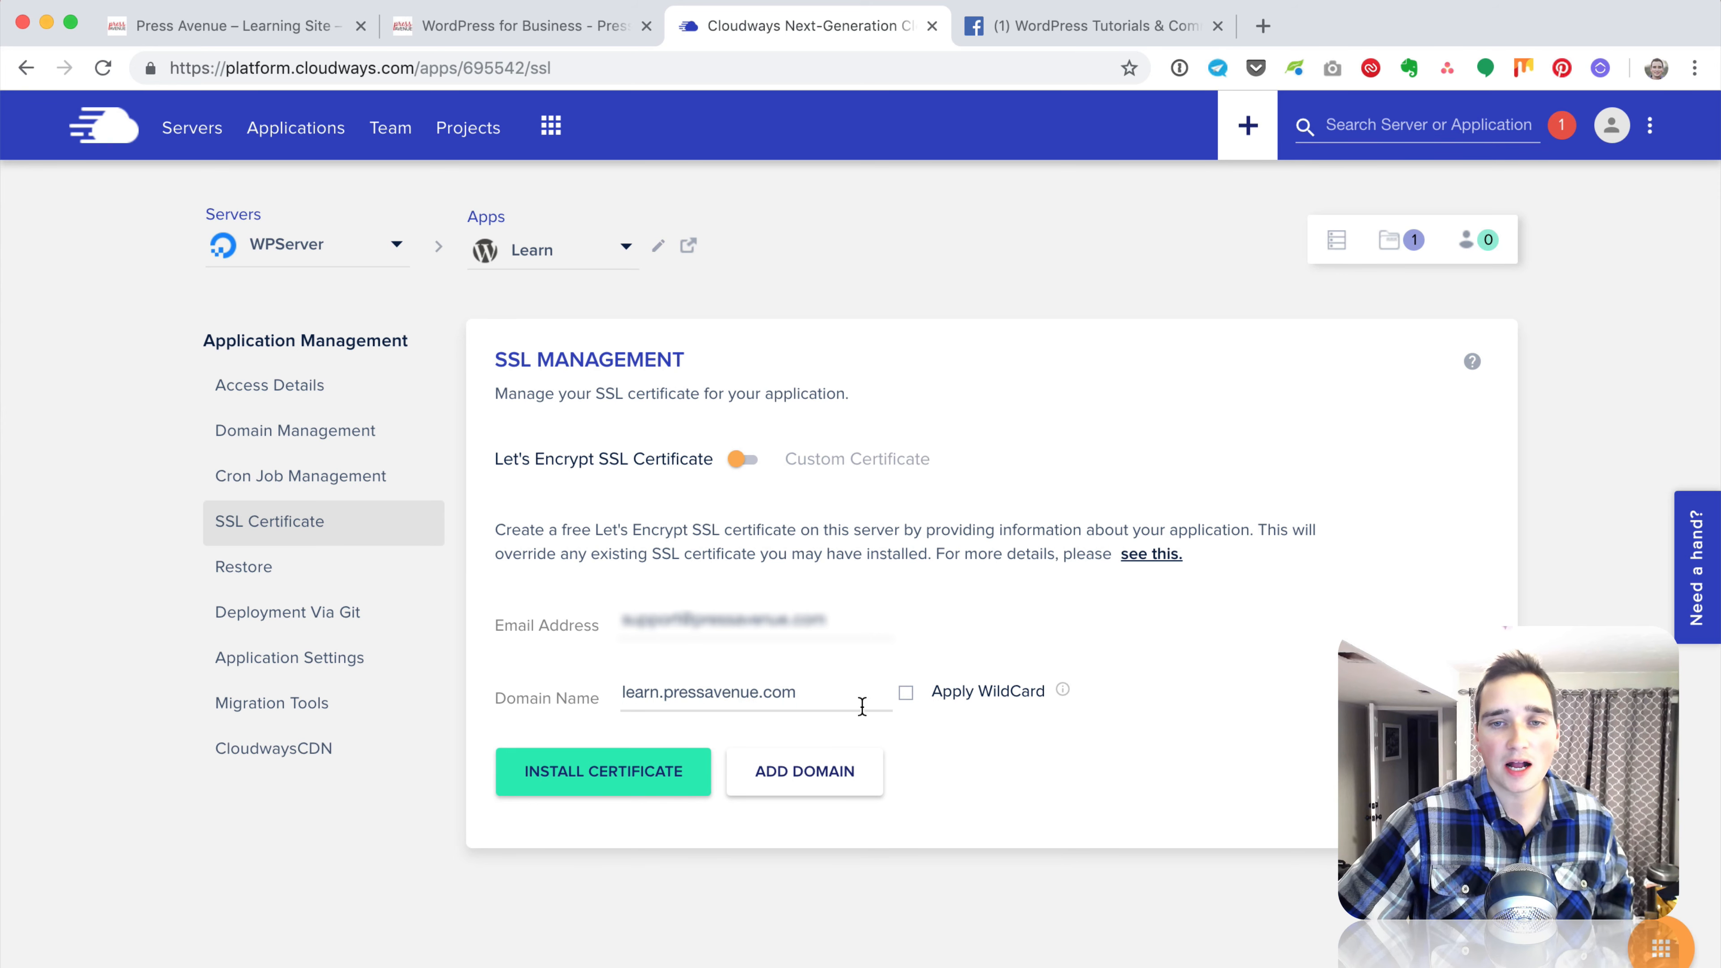
pyautogui.moveTo(1061, 690)
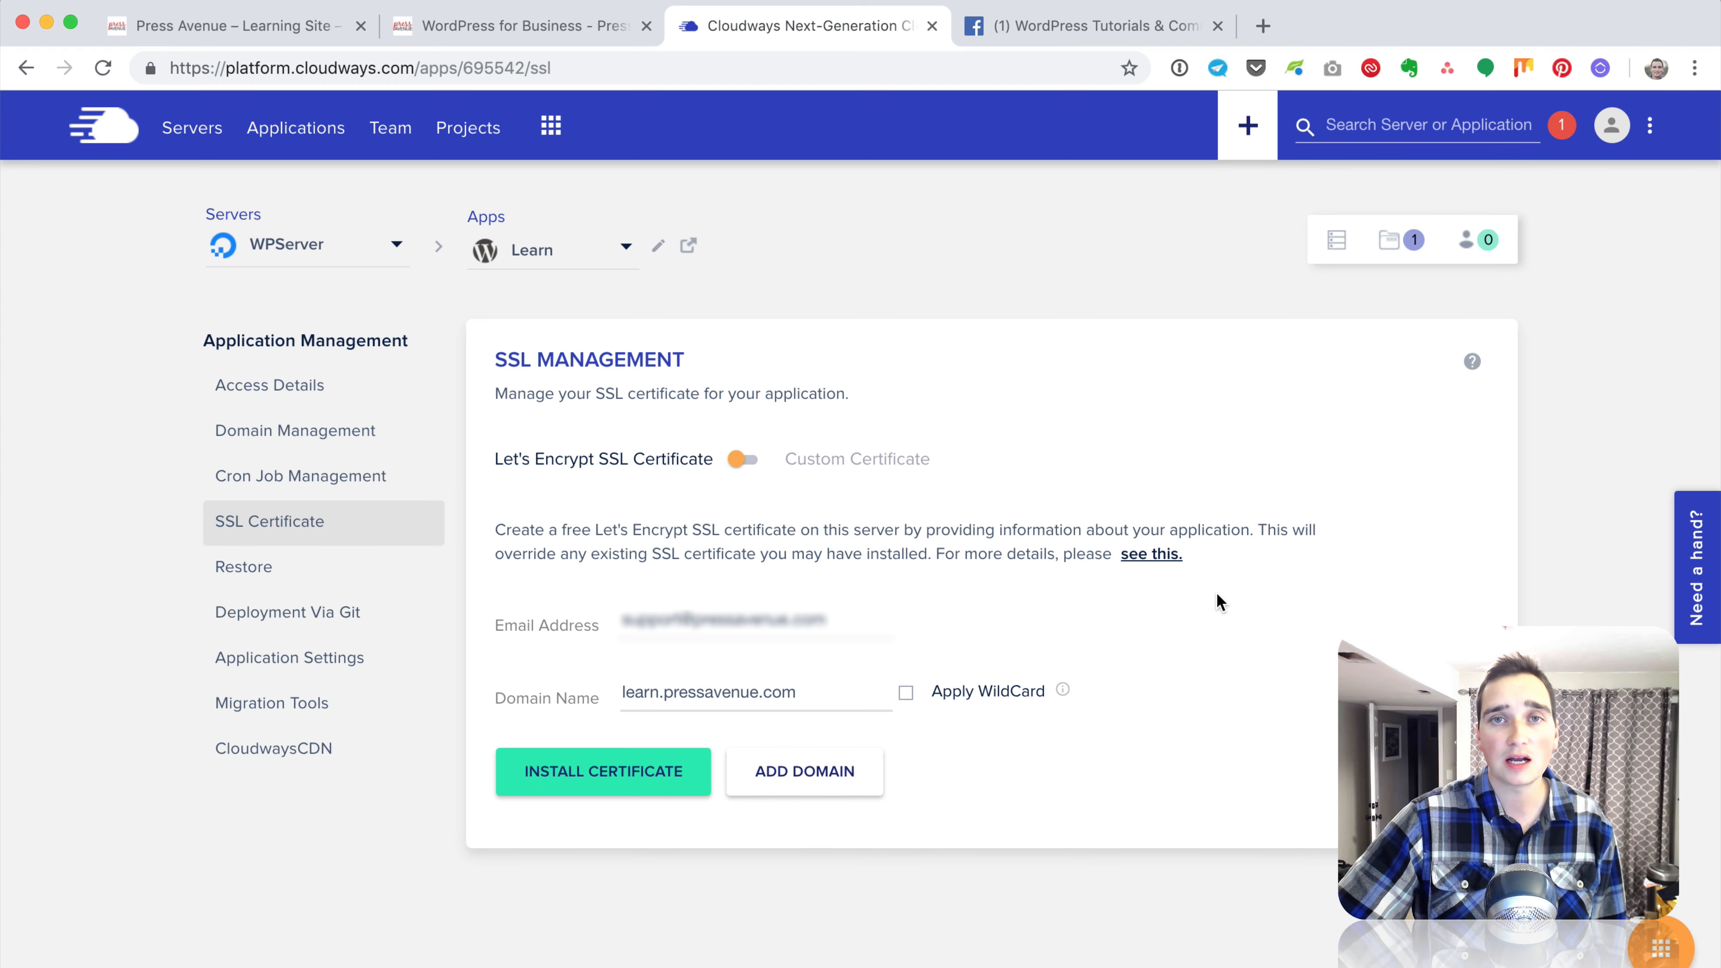
# Step: Install the Let's Encrypt certificate for learn.pressavenue.com and wait for the success notice
pyautogui.click(665, 770)
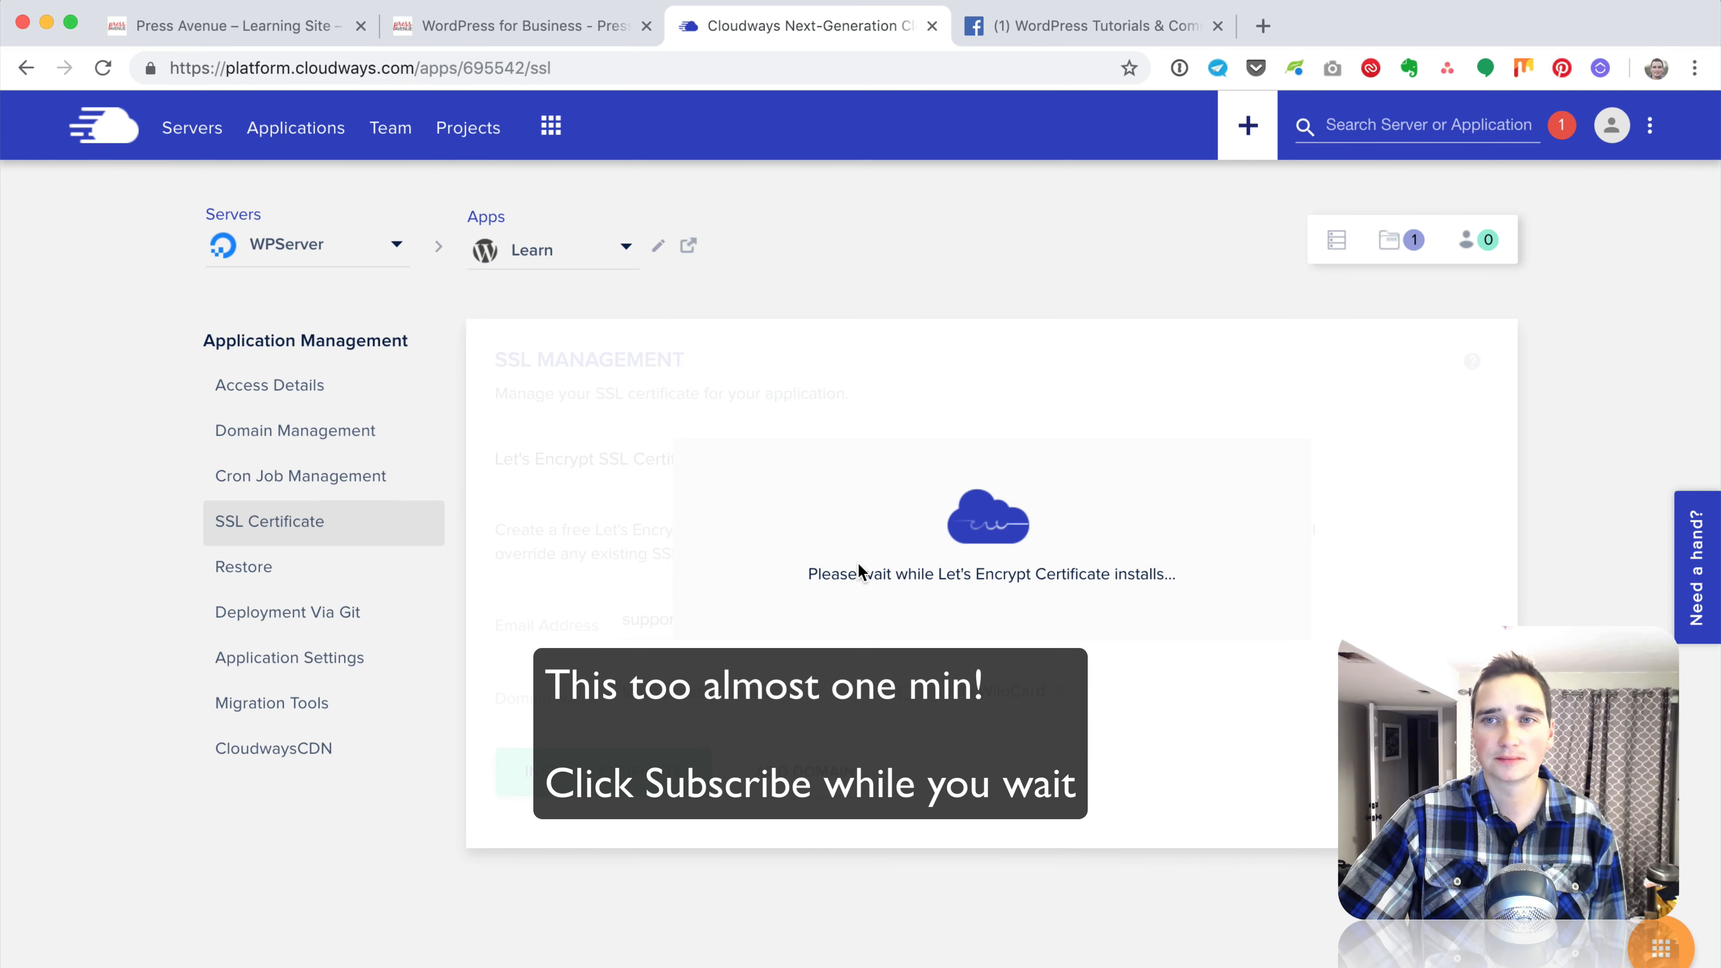
pyautogui.click(1072, 29)
pyautogui.click(1346, 119)
pyautogui.click(810, 27)
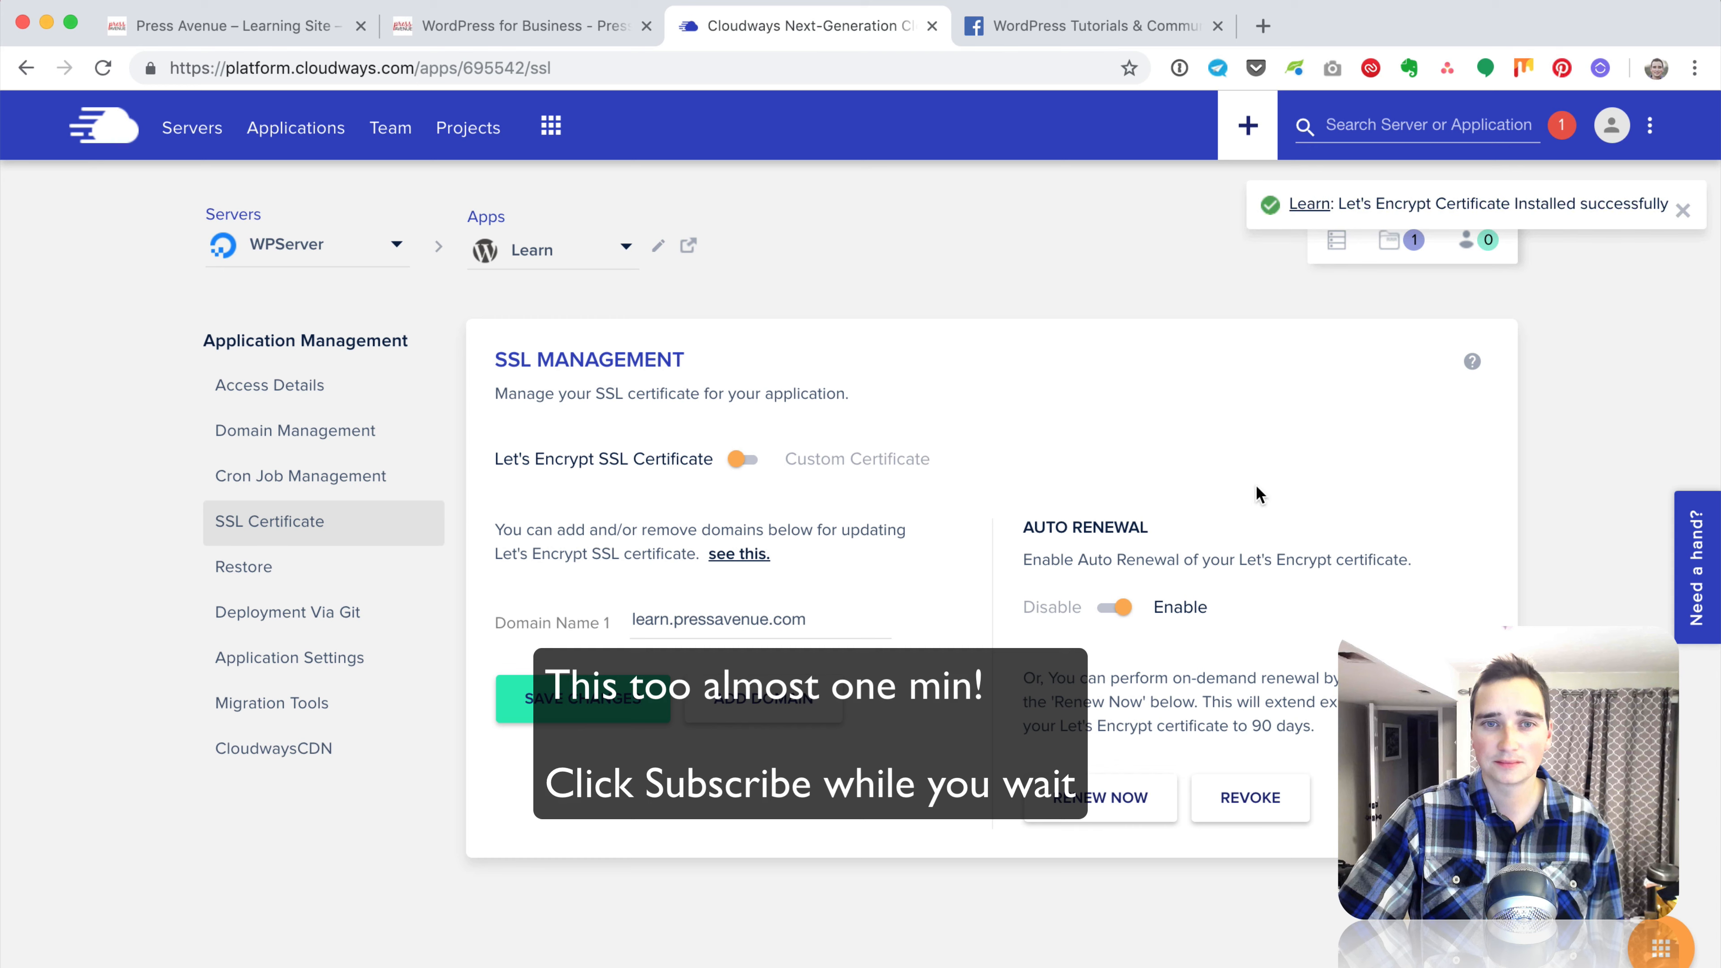
# Step: Open the Learn application in a new tab and review the Auto Renewal heading
pyautogui.rightClick(1305, 218)
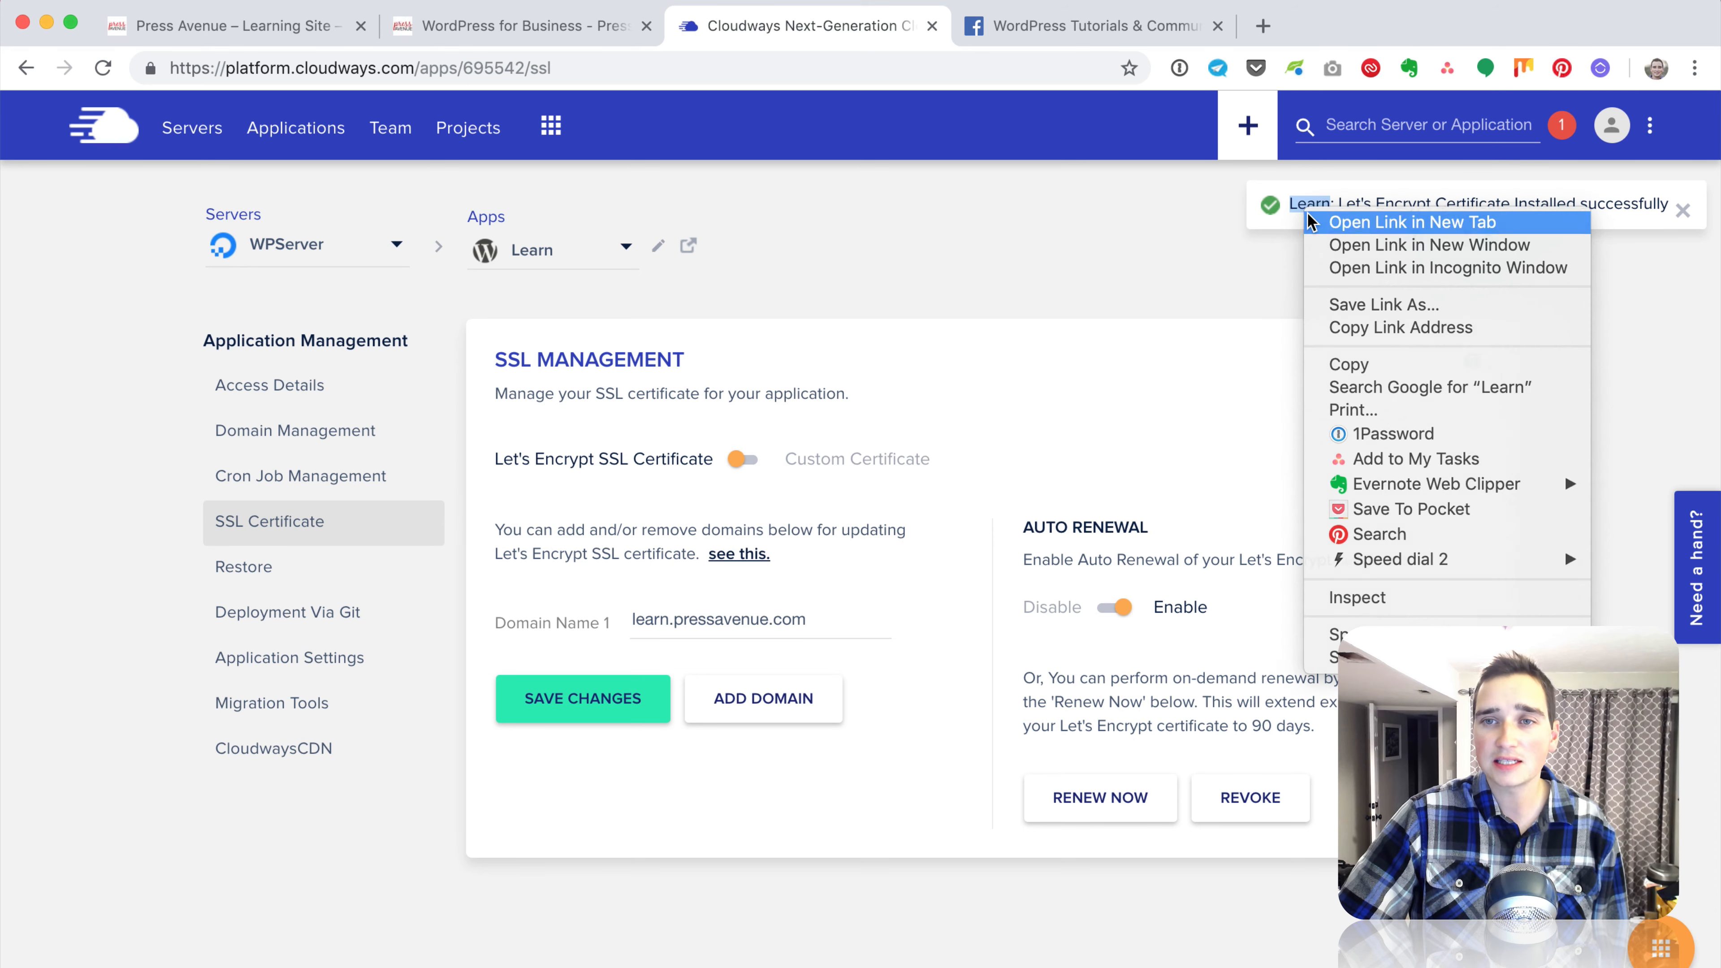
pyautogui.click(1331, 221)
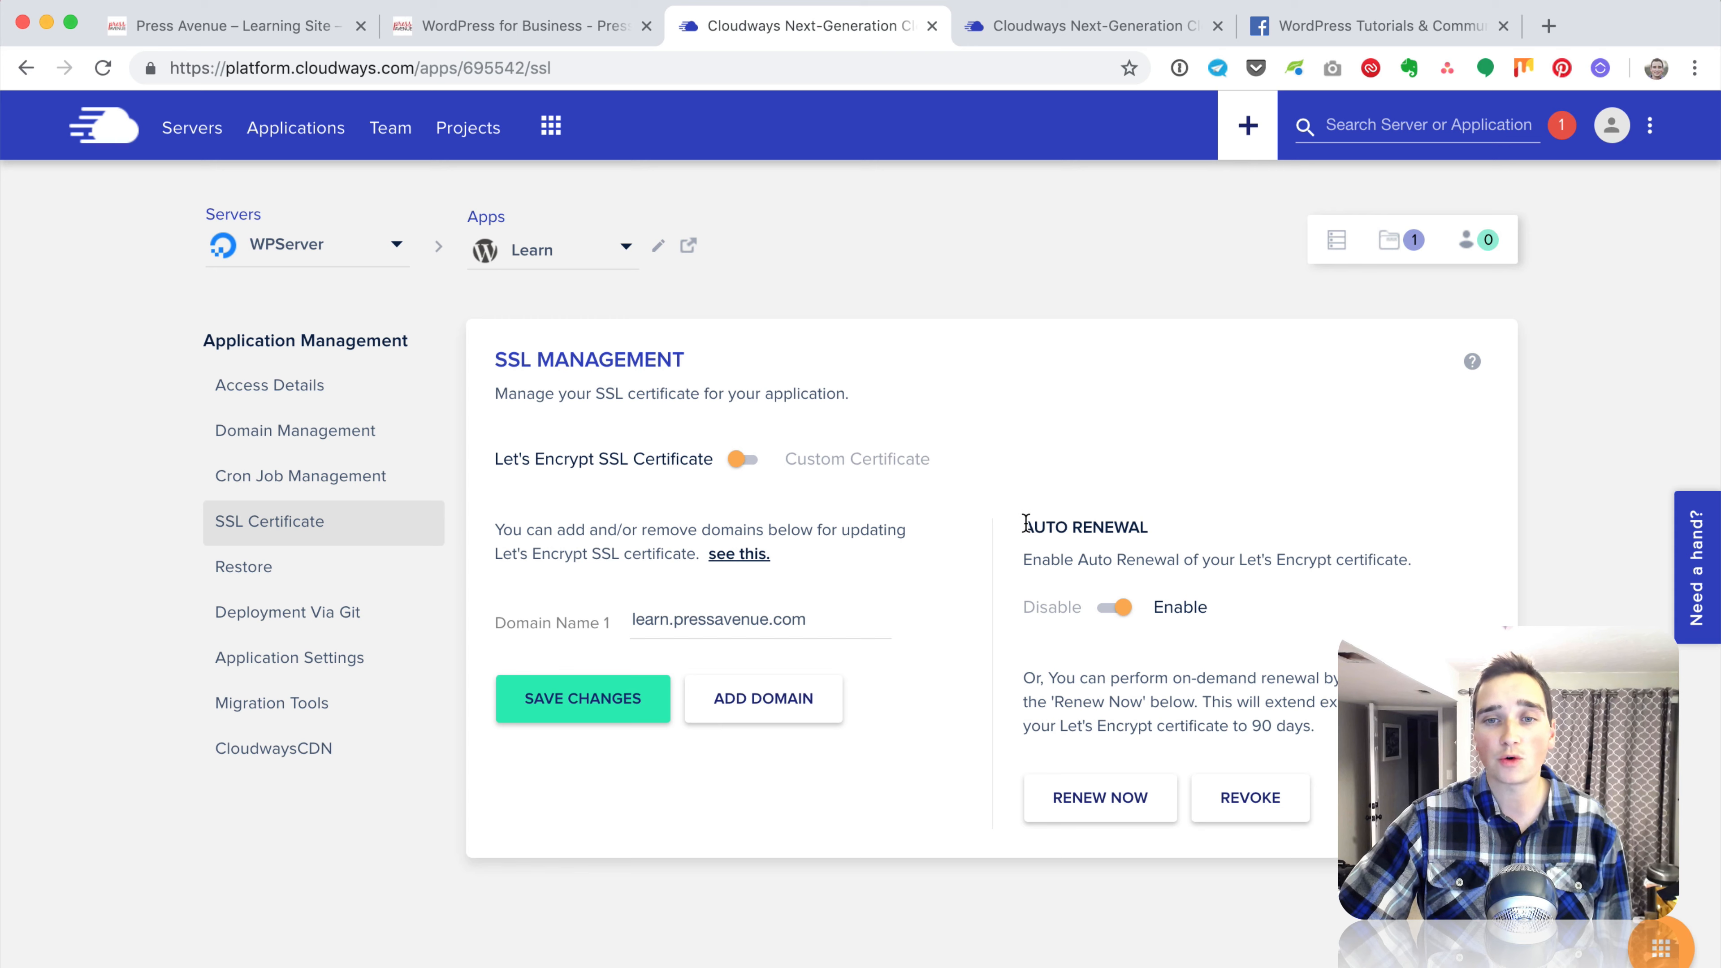
pyautogui.moveTo(1023, 527); pyautogui.dragTo(1156, 534)
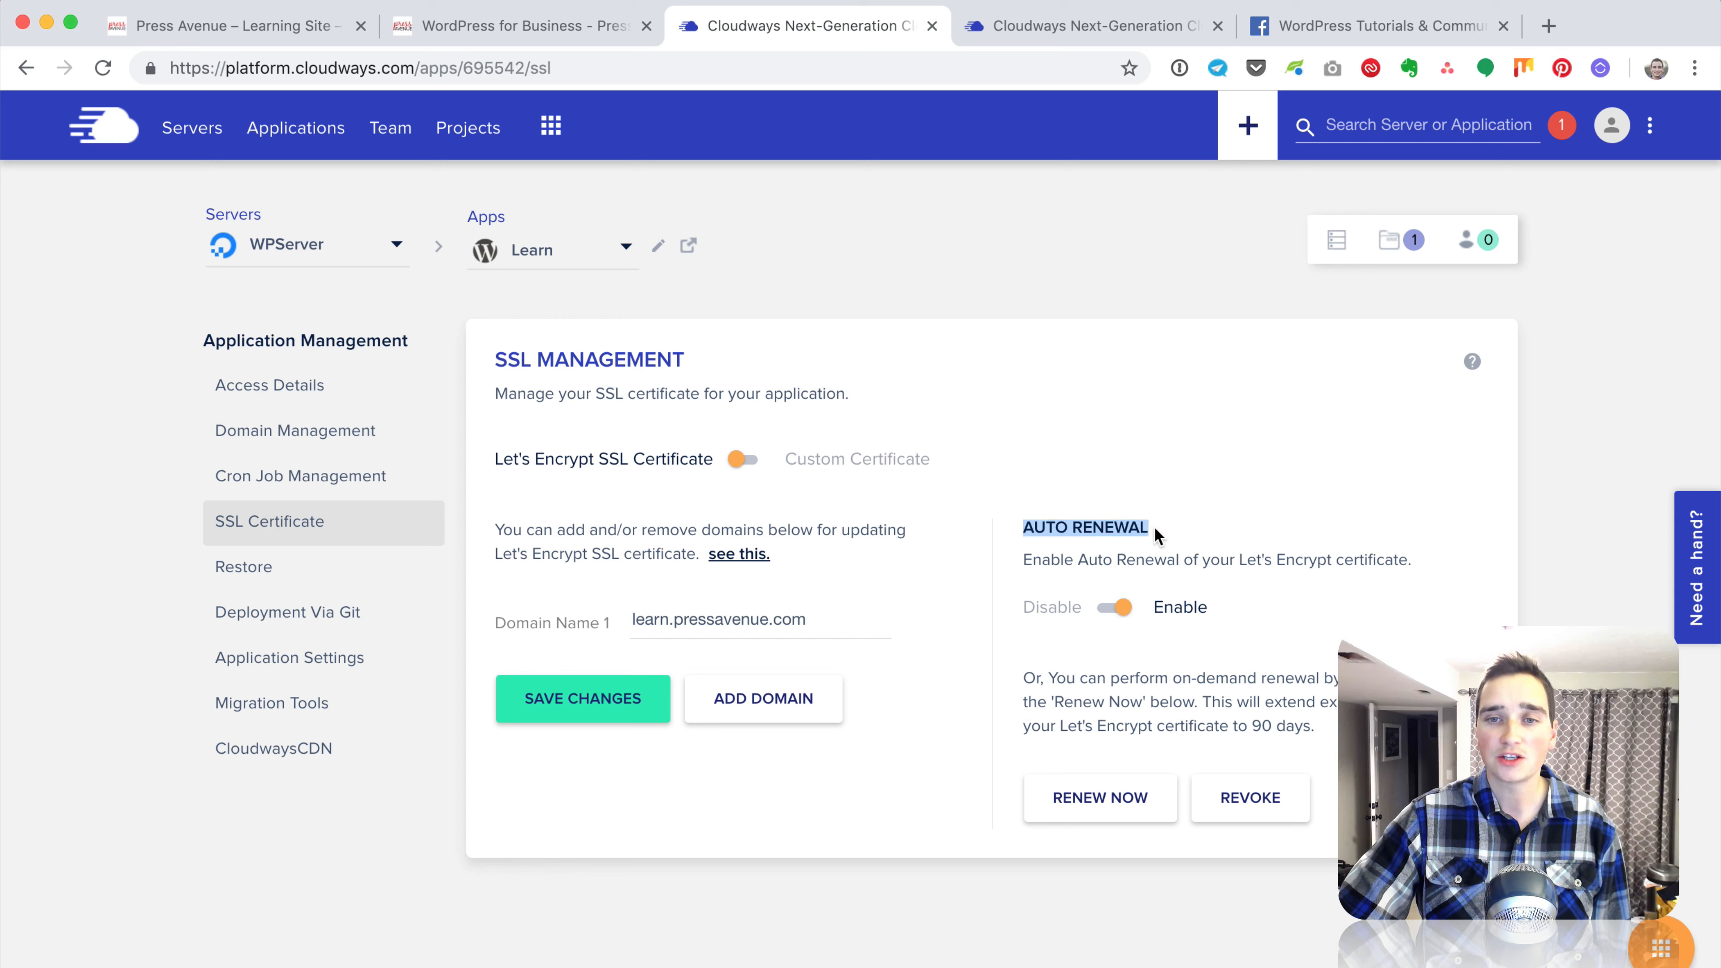
pyautogui.click(1155, 528)
# Step: Review the auto renewal description, the on-demand Renew Now option and the 90-day extension
pyautogui.moveTo(1042, 559); pyautogui.dragTo(1398, 559)
pyautogui.click(1398, 560)
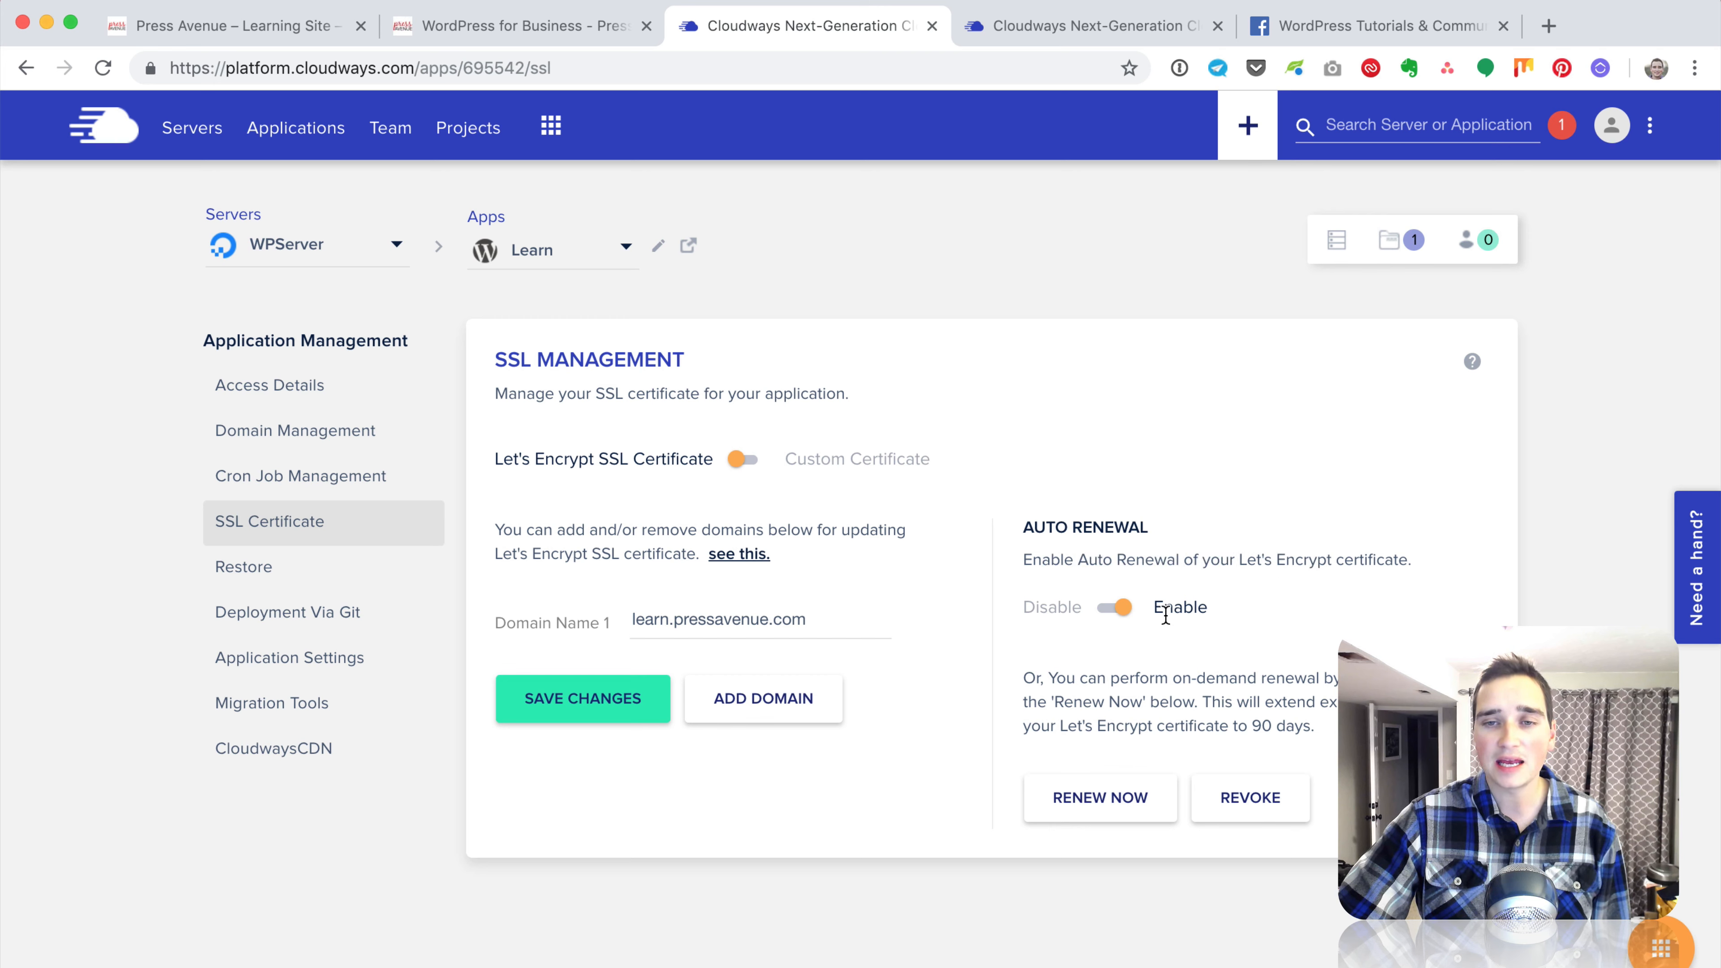
pyautogui.moveTo(1036, 678); pyautogui.dragTo(1338, 678)
pyautogui.click(1100, 705)
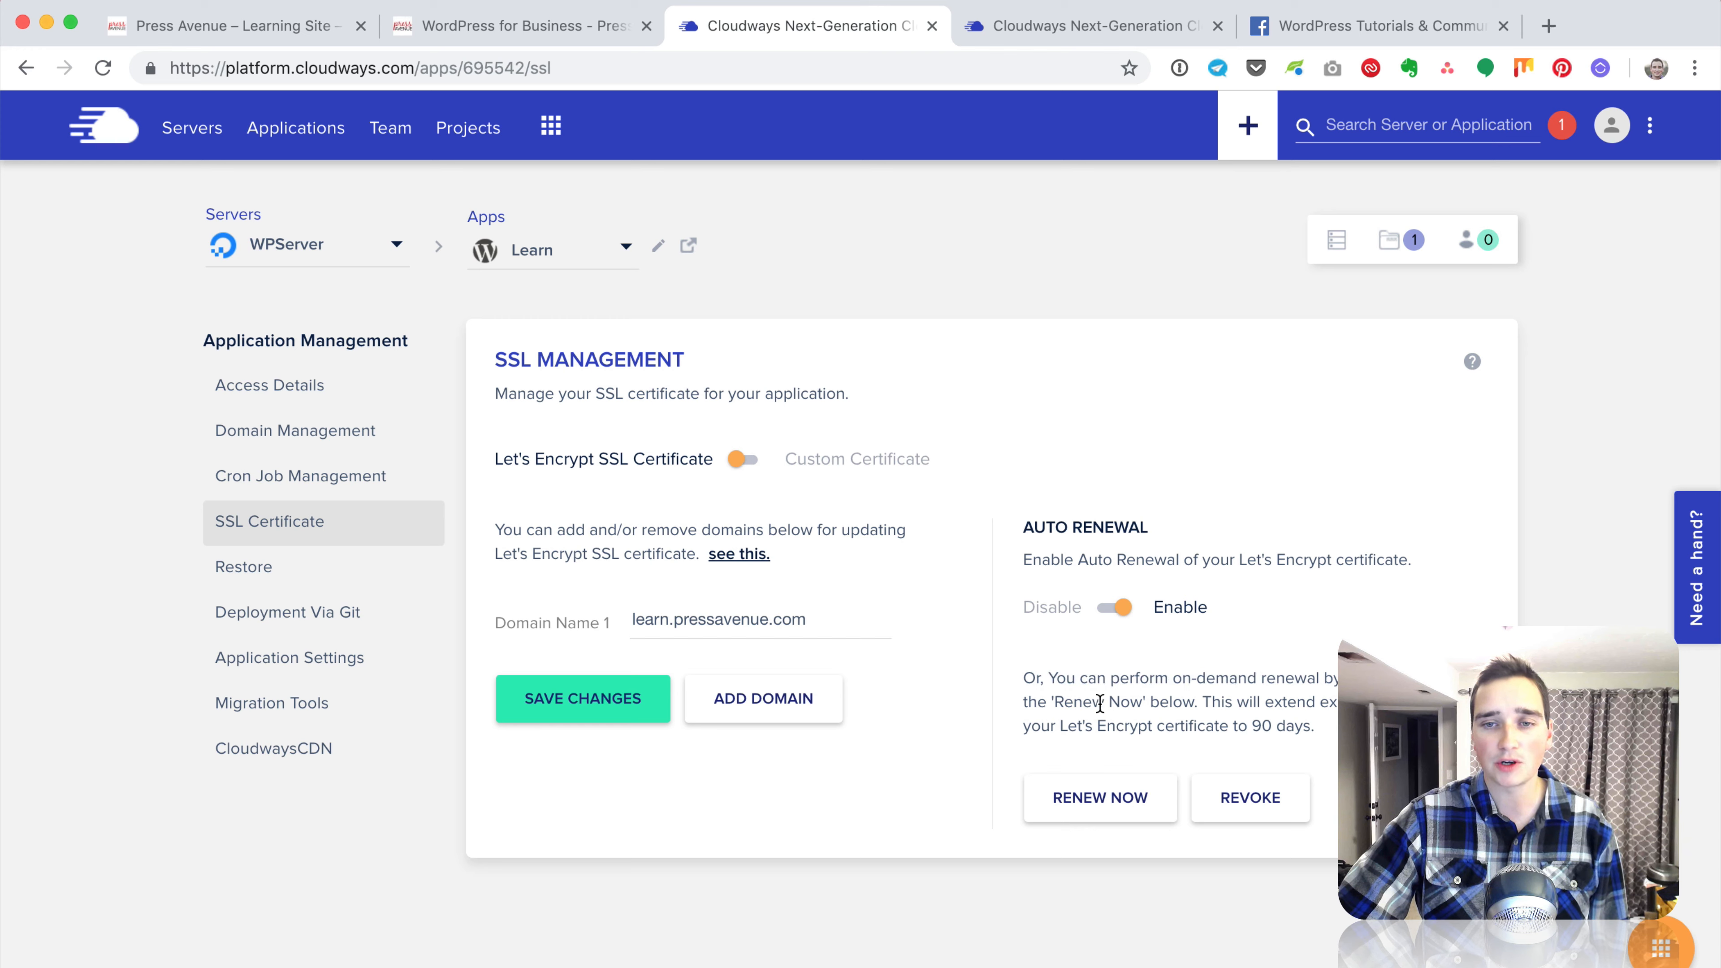
pyautogui.moveTo(1099, 704); pyautogui.dragTo(1334, 699)
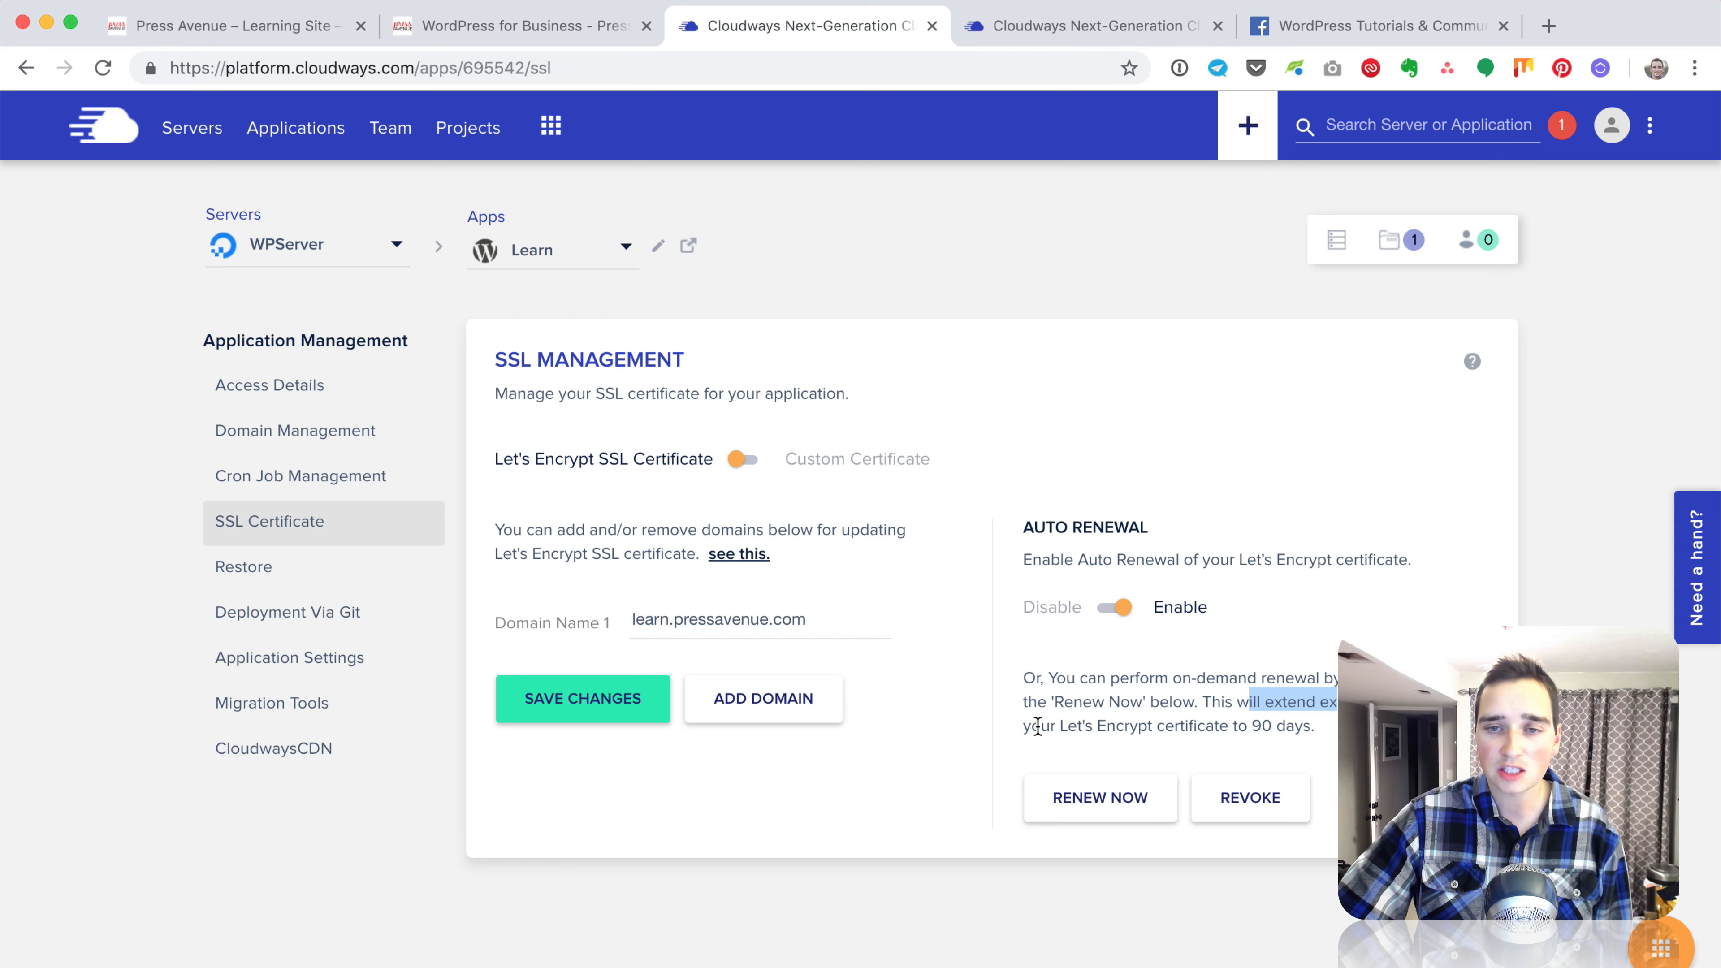
pyautogui.moveTo(1041, 724); pyautogui.dragTo(1301, 726)
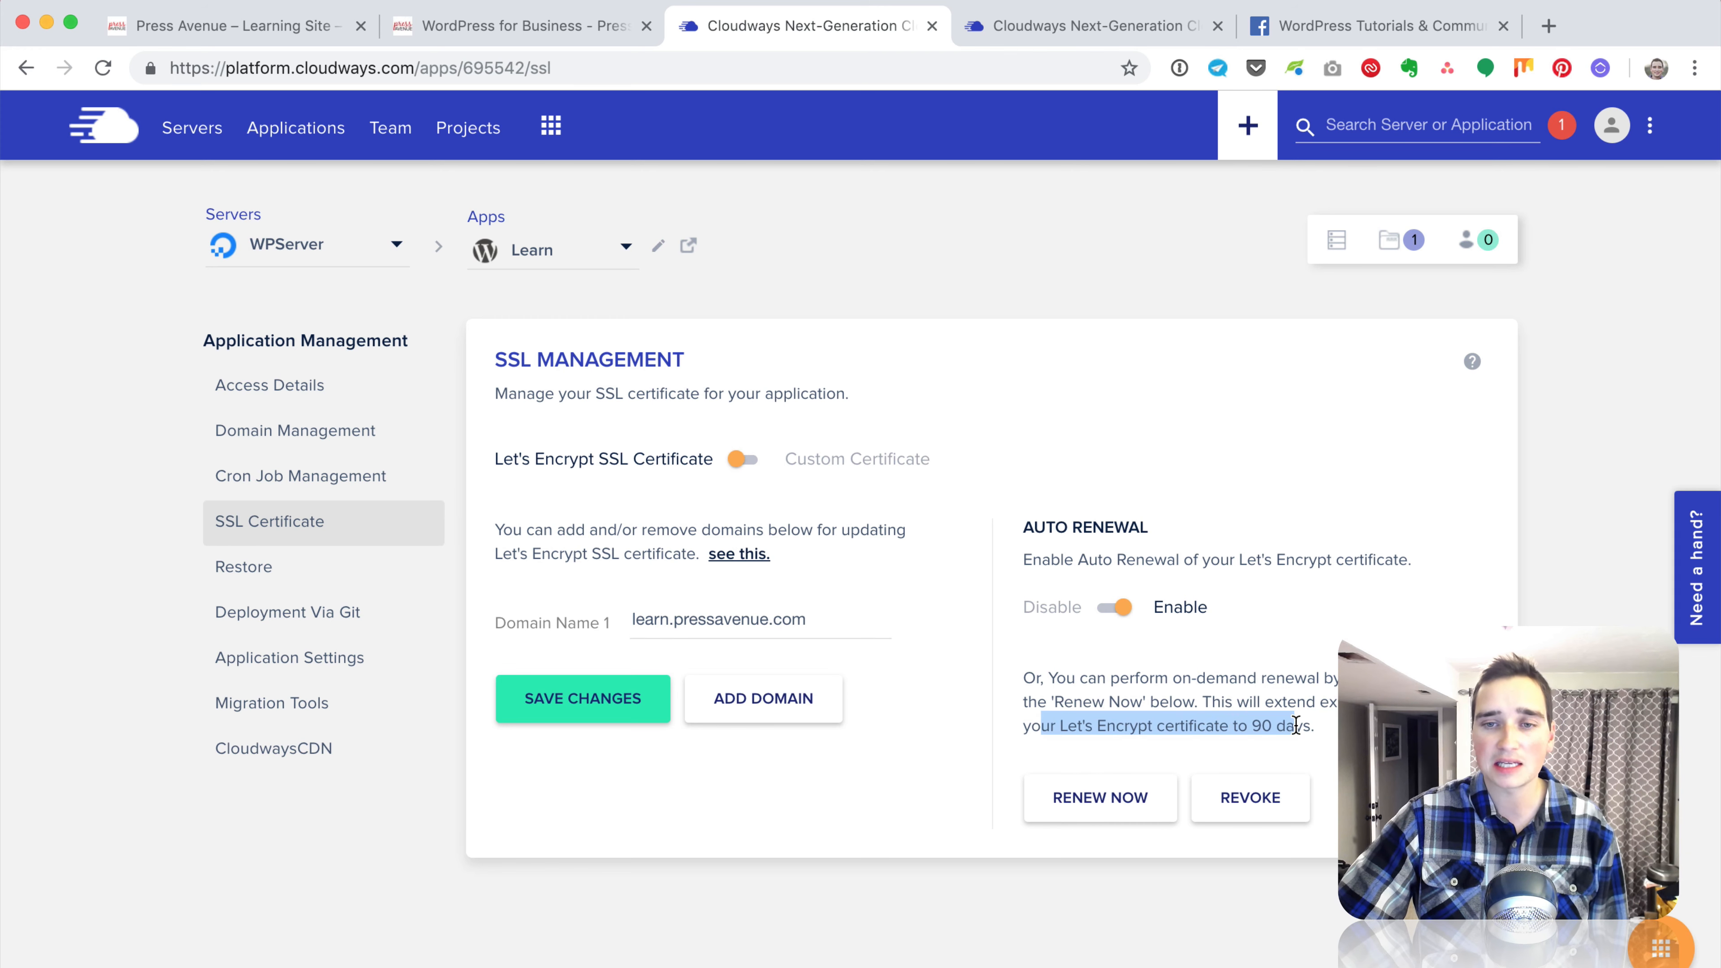
pyautogui.click(1260, 725)
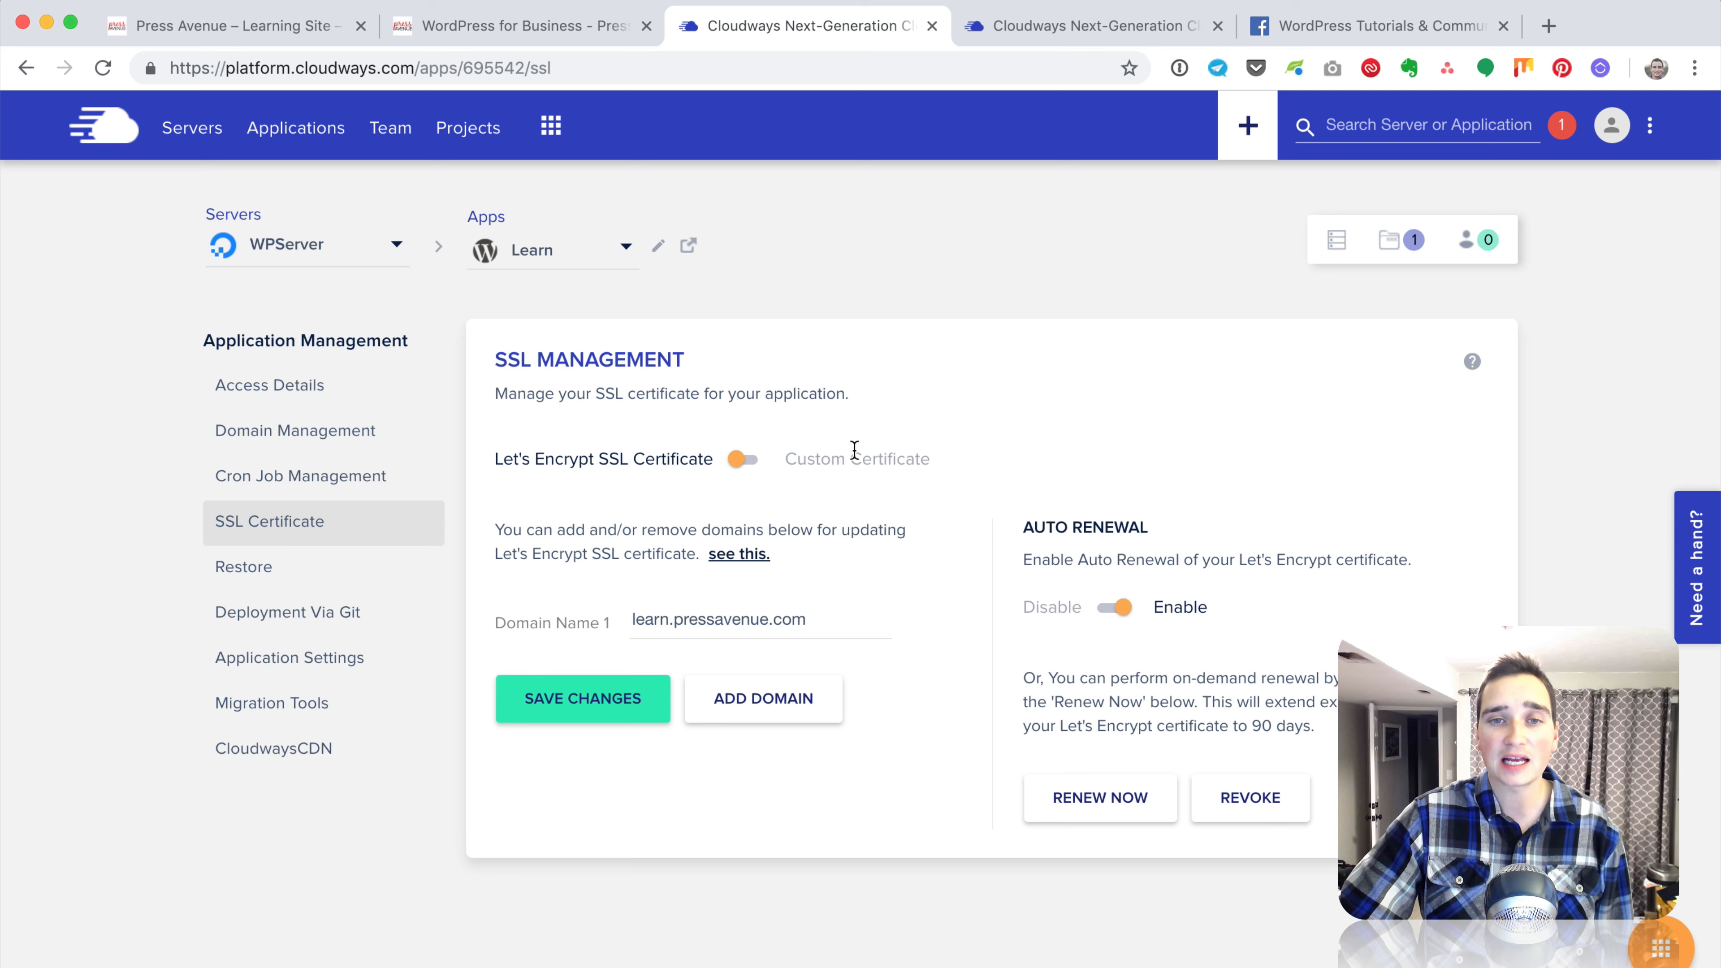
pyautogui.click(280, 37)
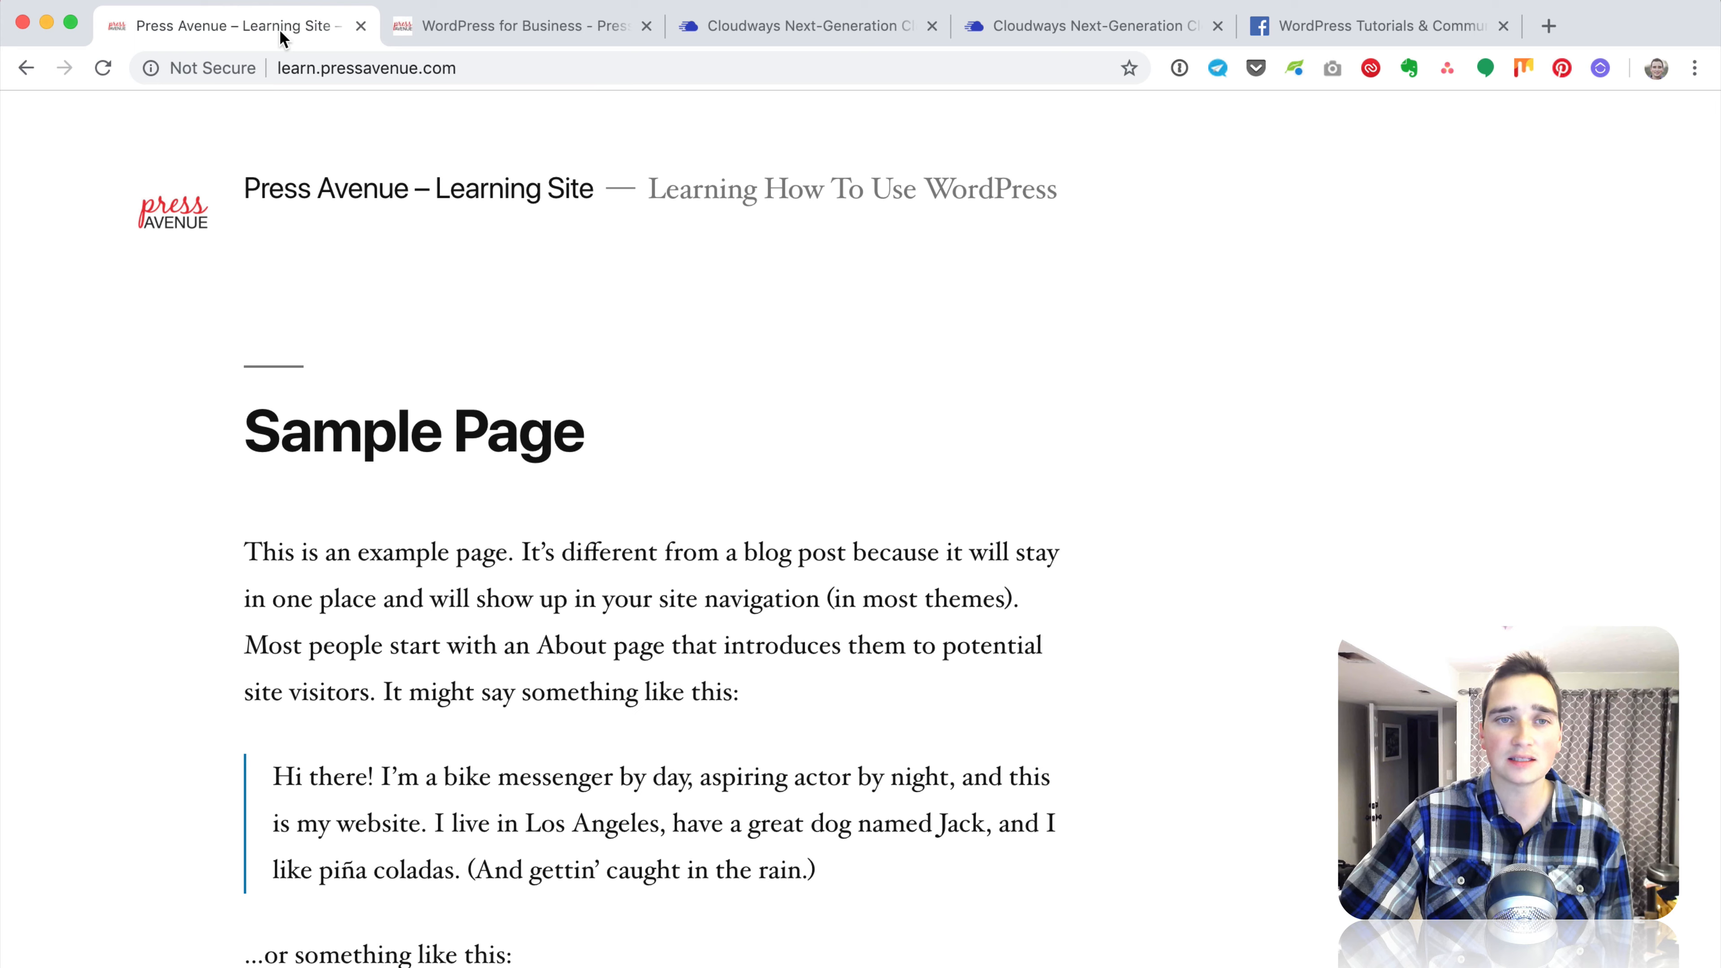
pyautogui.click(103, 67)
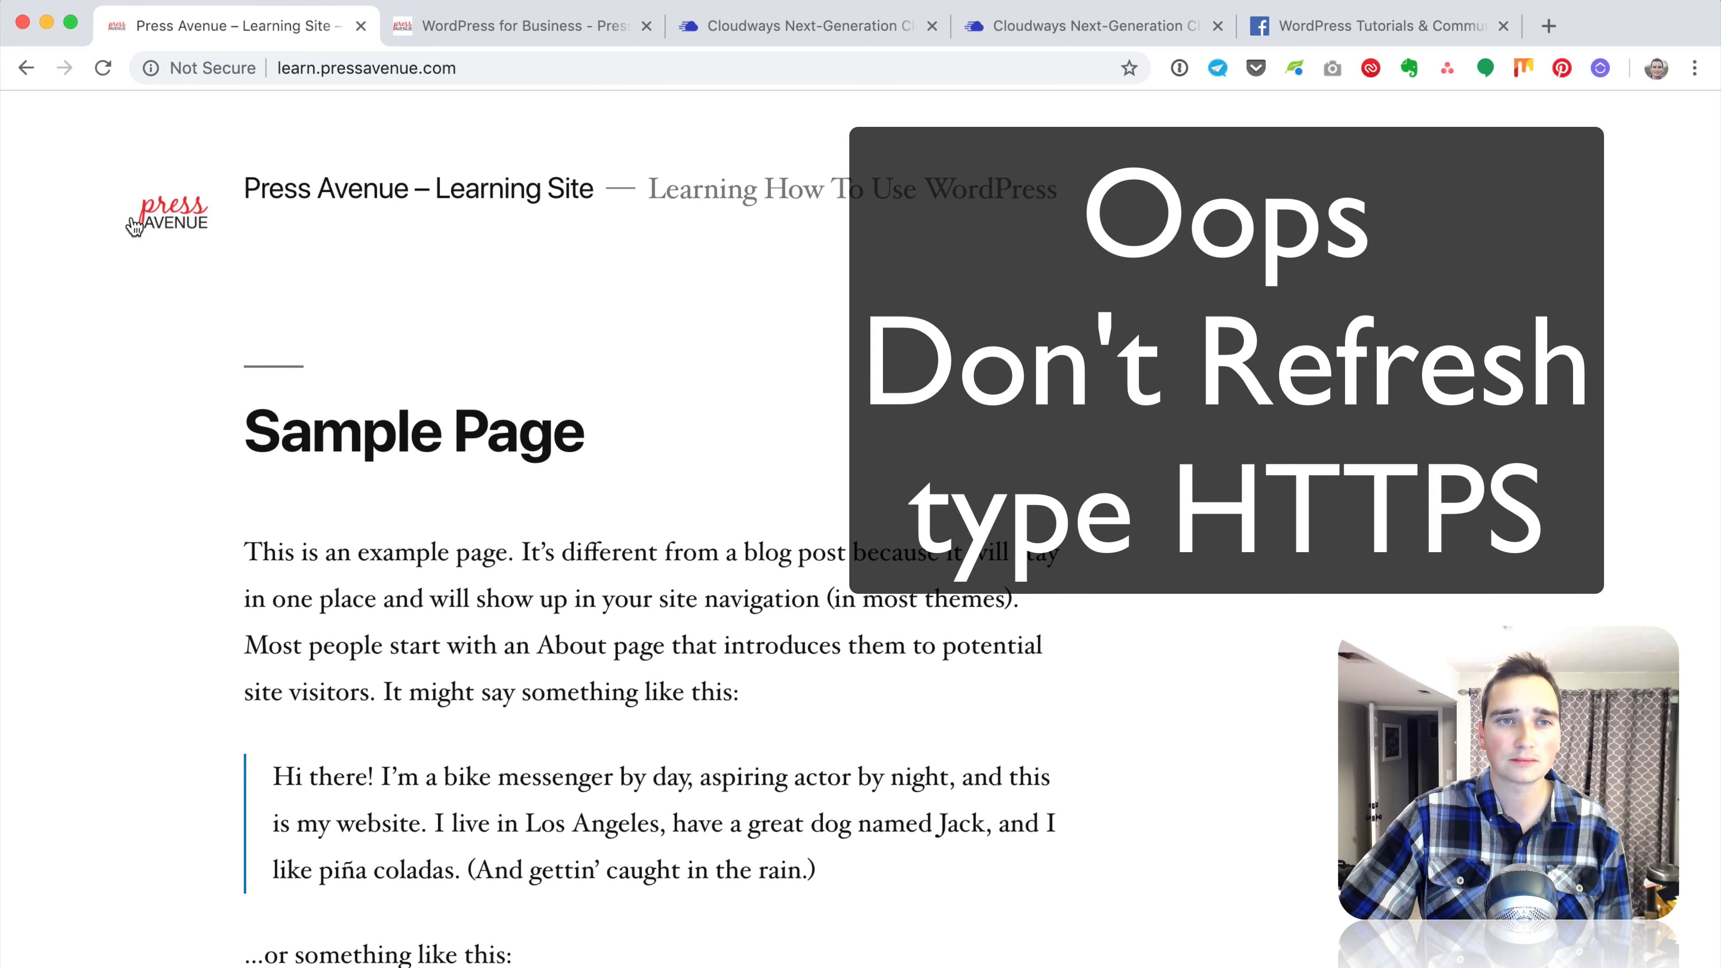
pyautogui.click(280, 63)
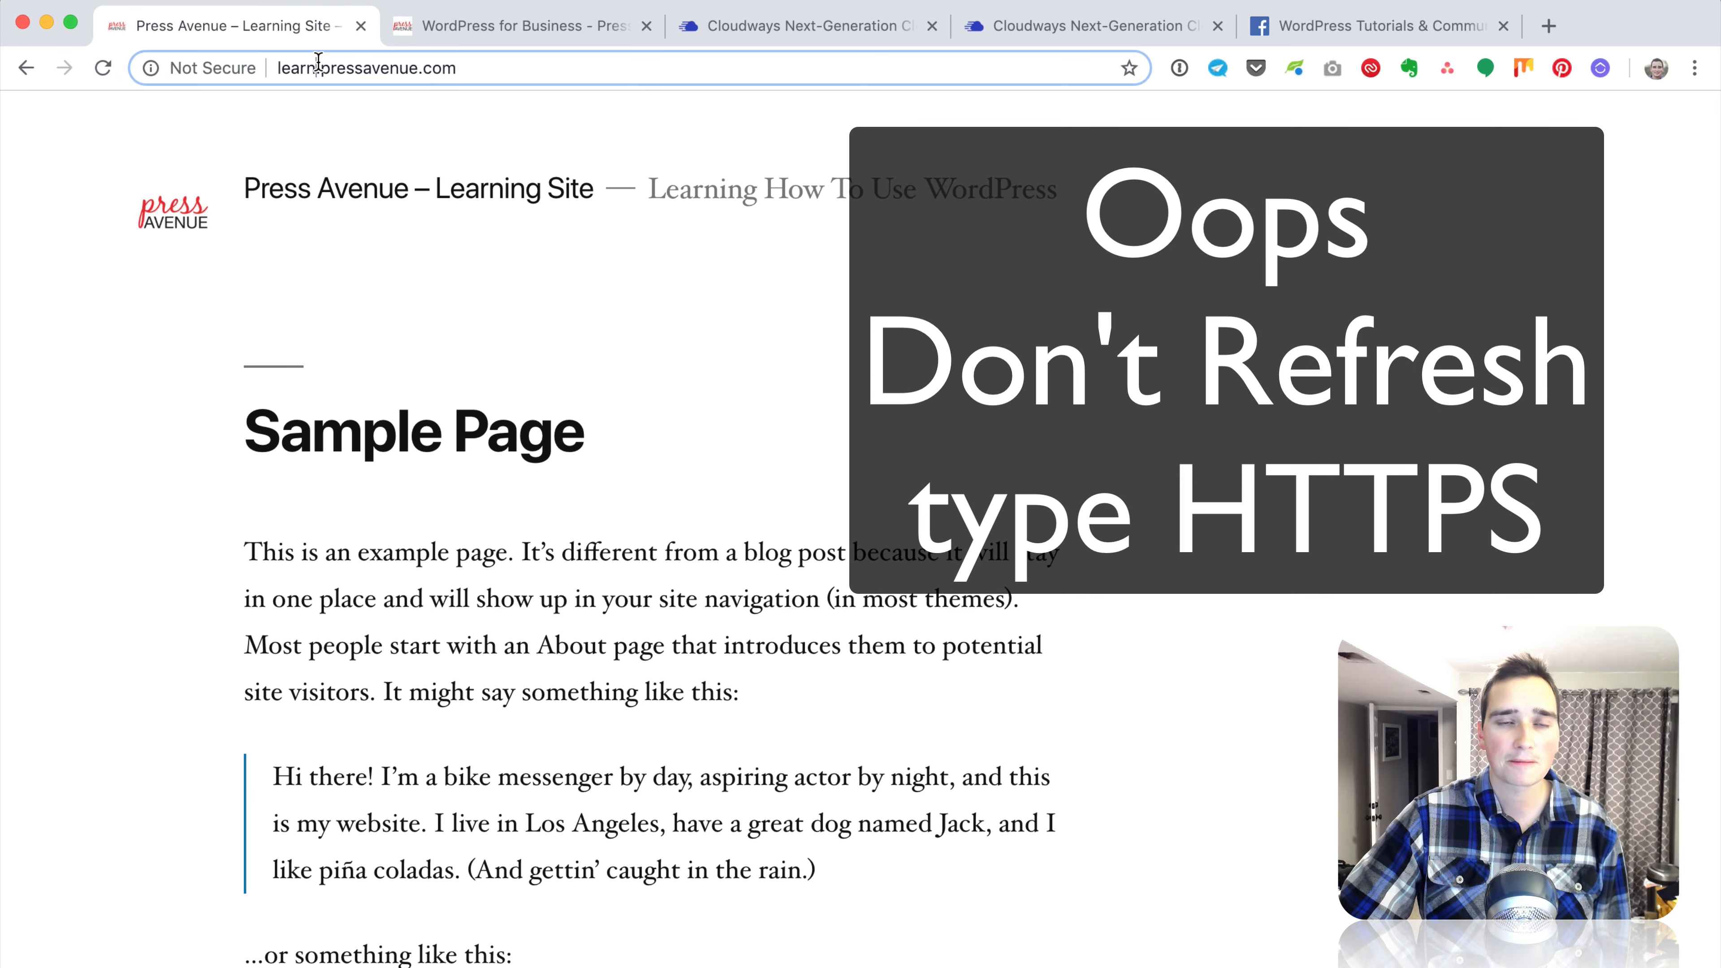
pyautogui.click(280, 62)
pyautogui.write('https://')
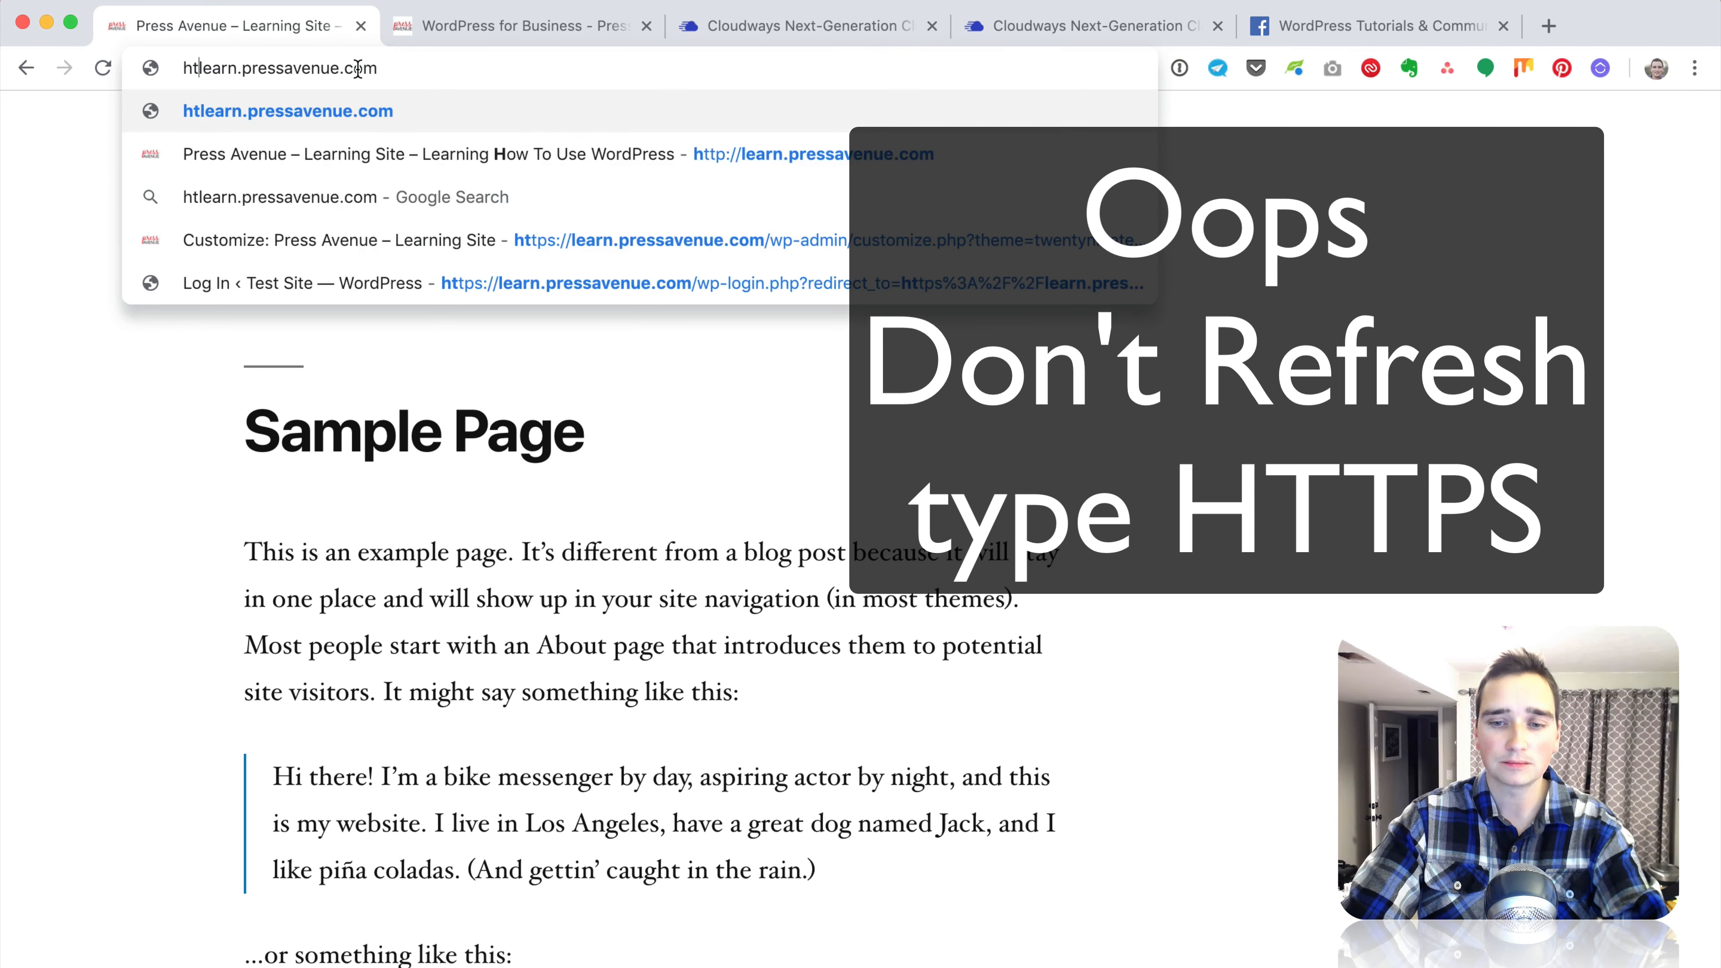
pyautogui.press('Return')
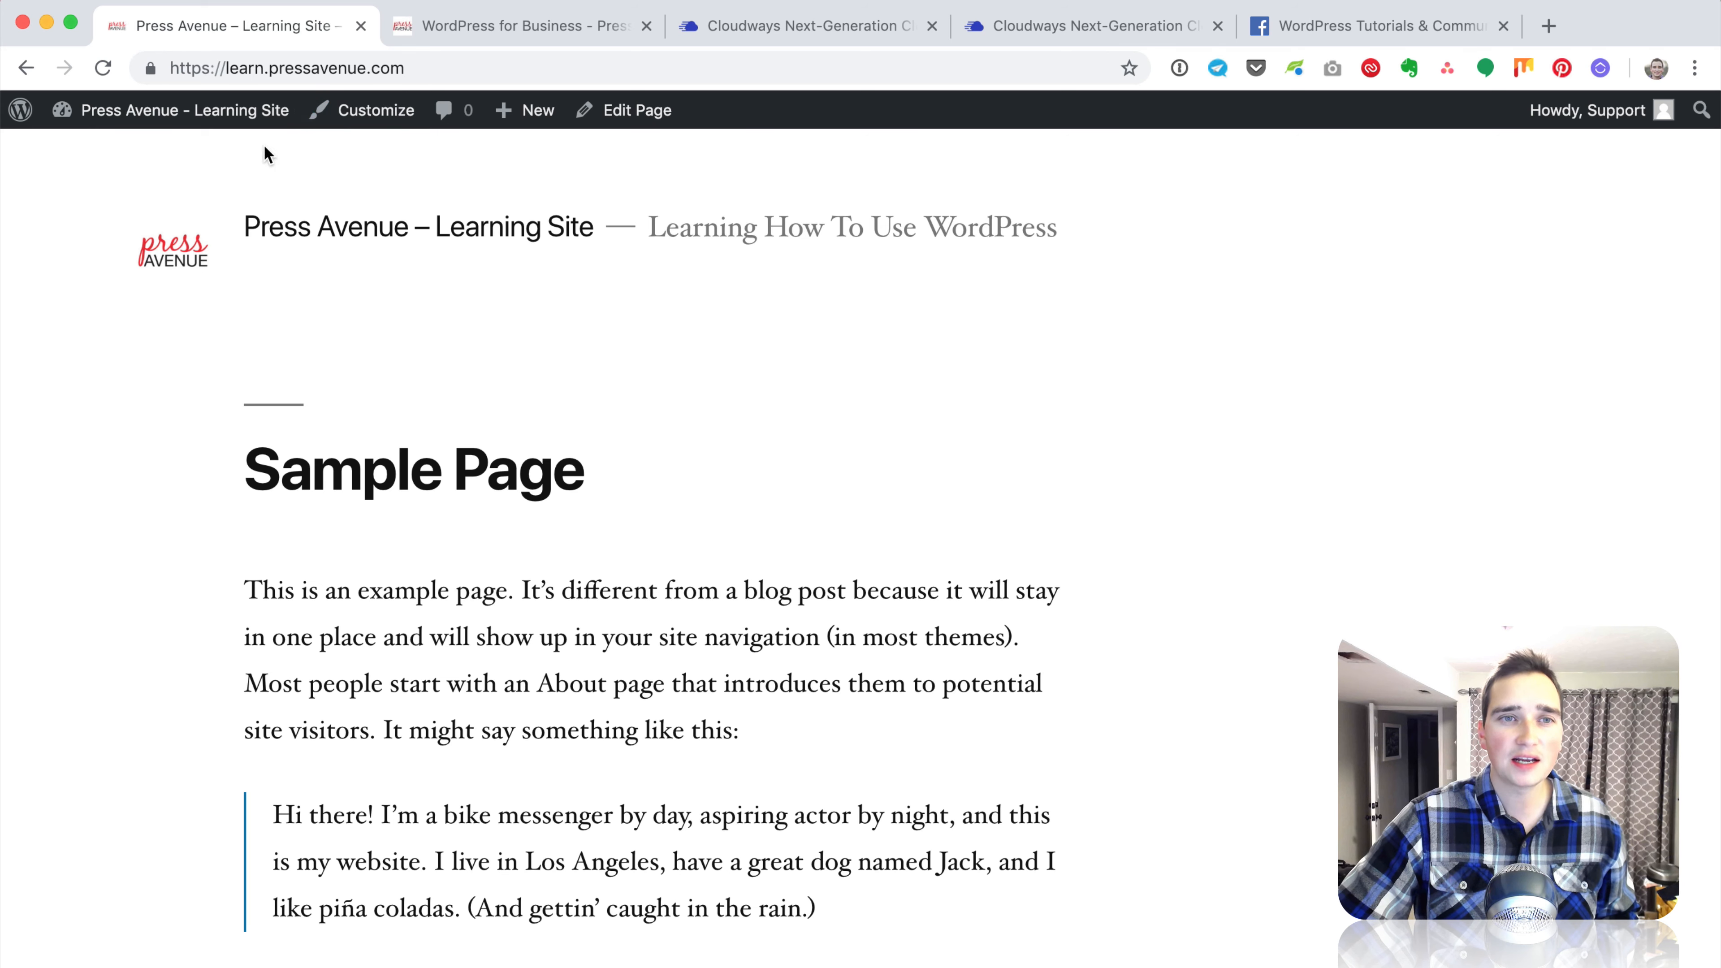
pyautogui.click(230, 65)
pyautogui.click(453, 69)
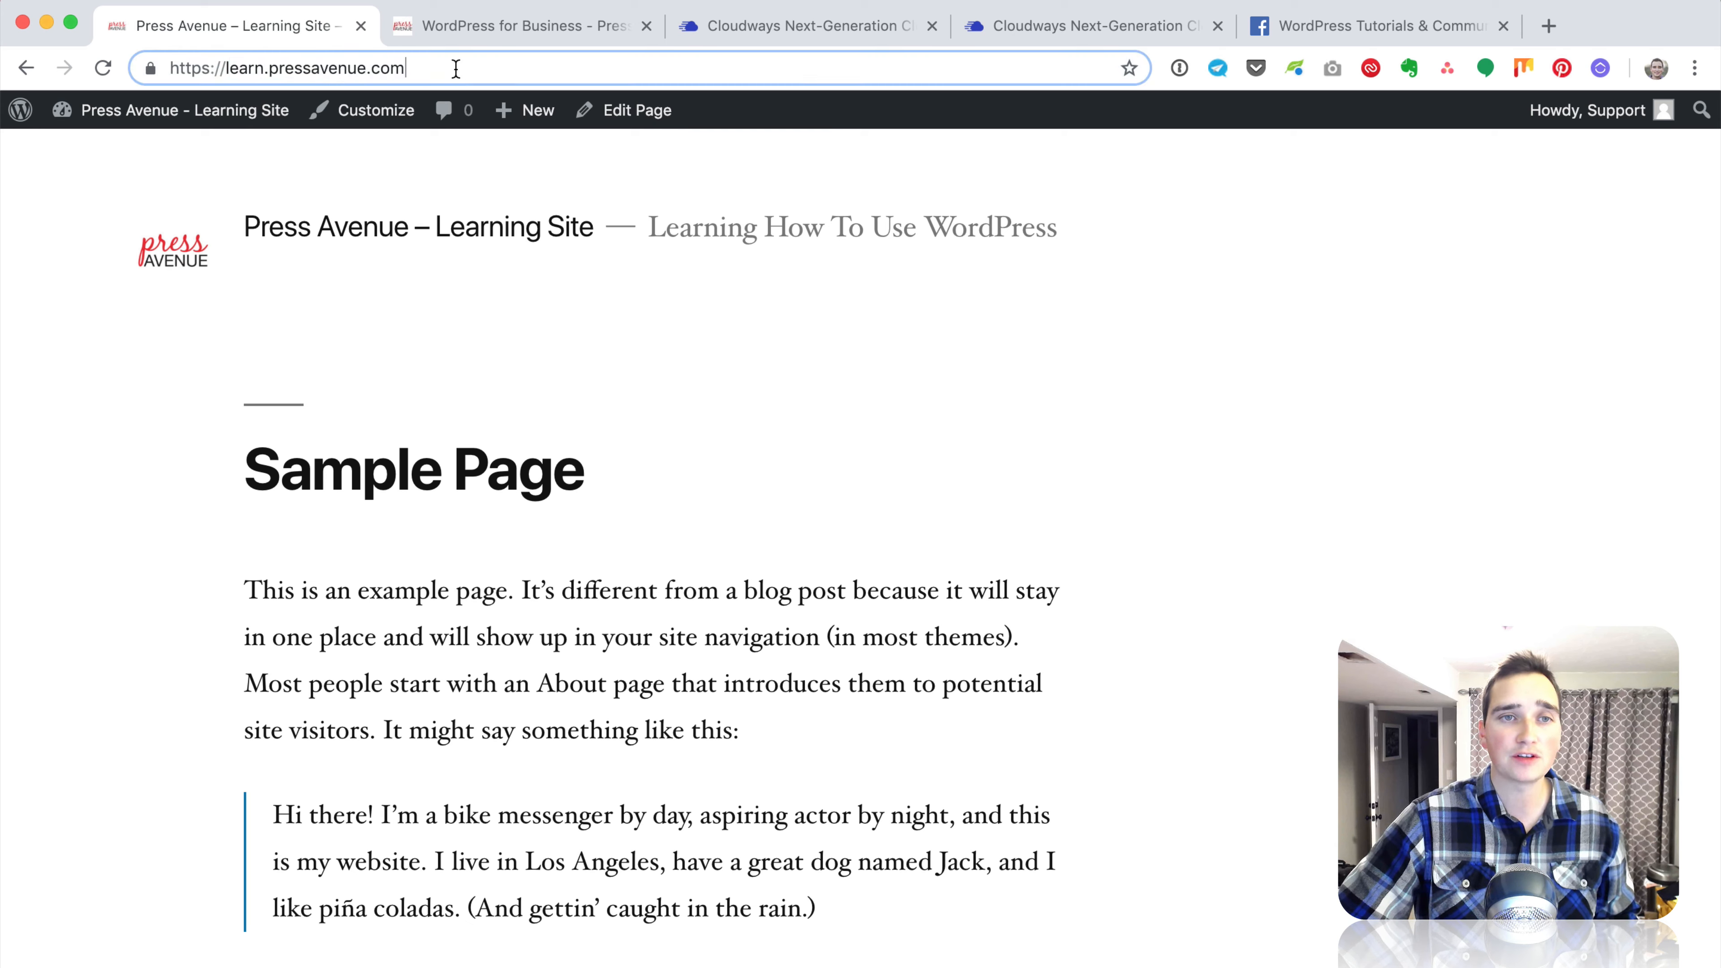
pyautogui.click(149, 71)
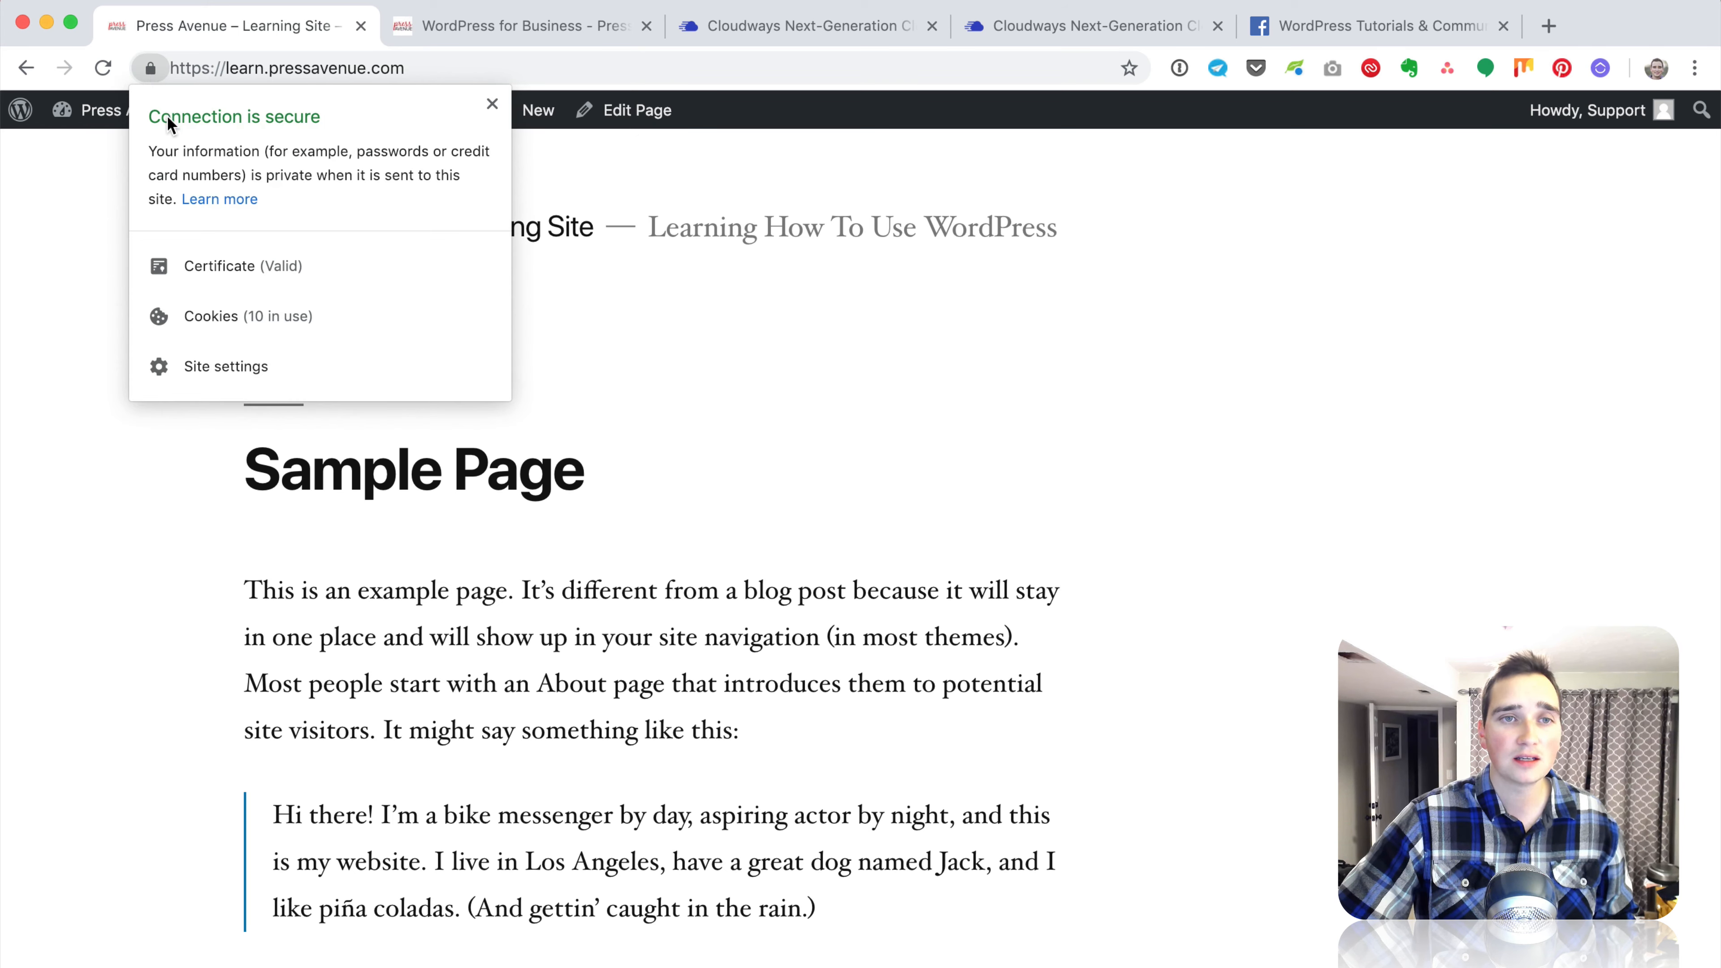
pyautogui.click(1026, 605)
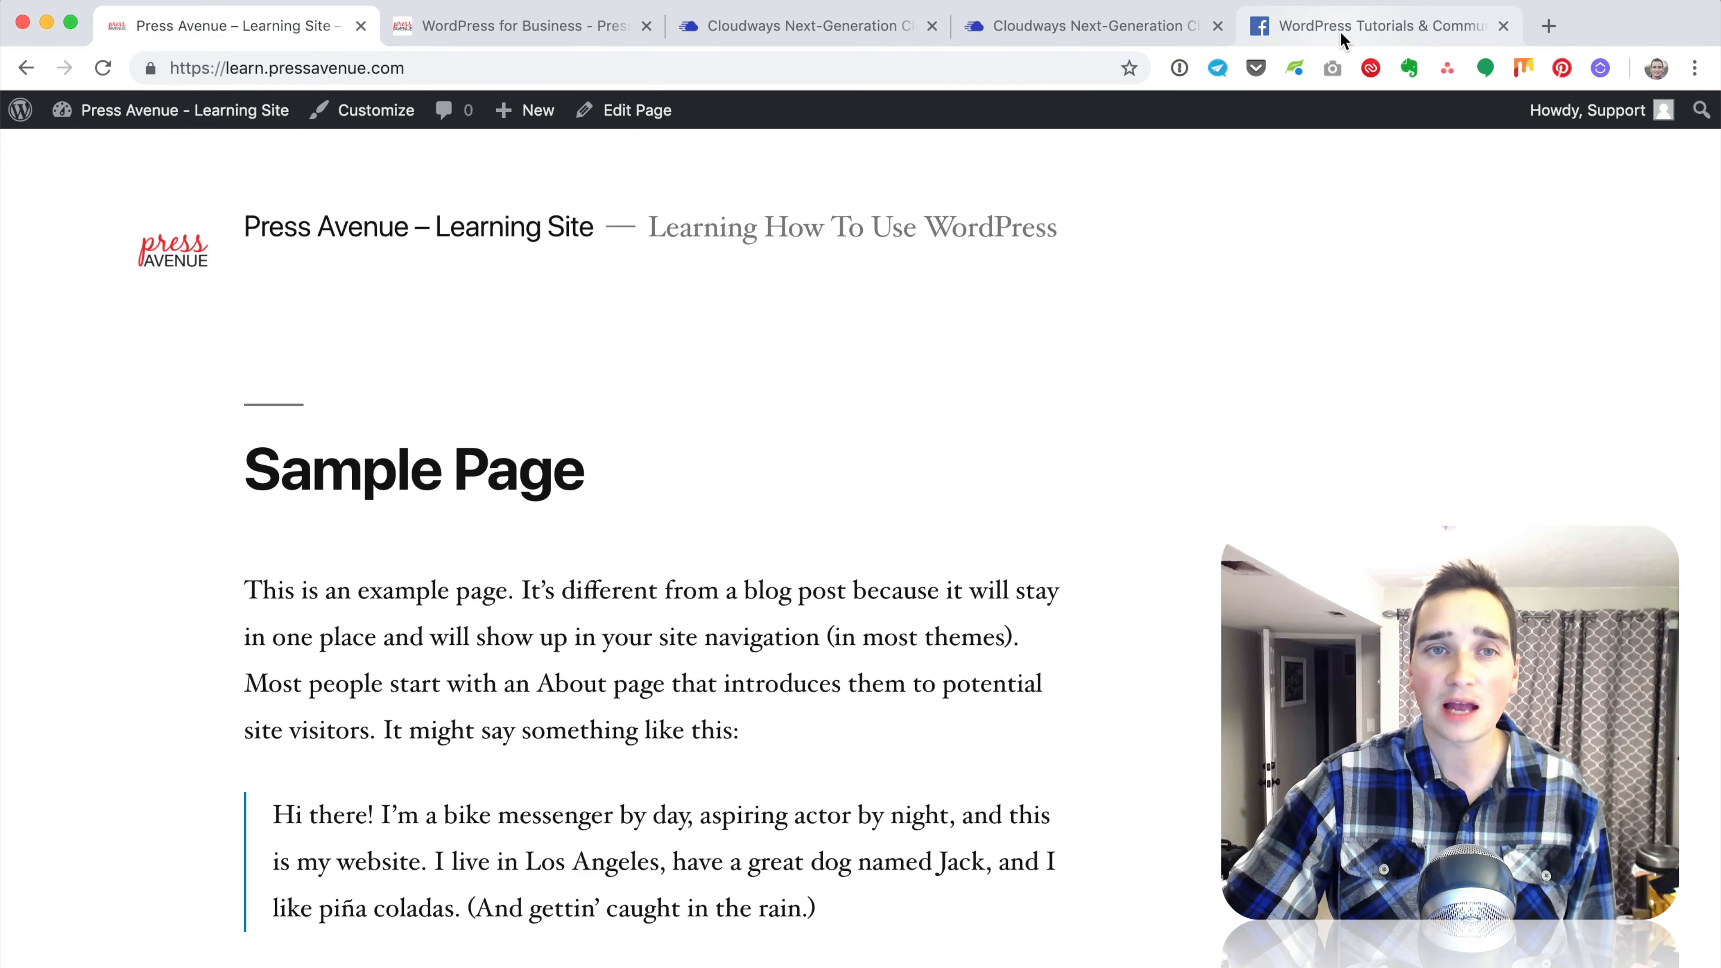
# Step: Switch to the Facebook WordPress Tutorials & Community Help group page
pyautogui.click(1342, 34)
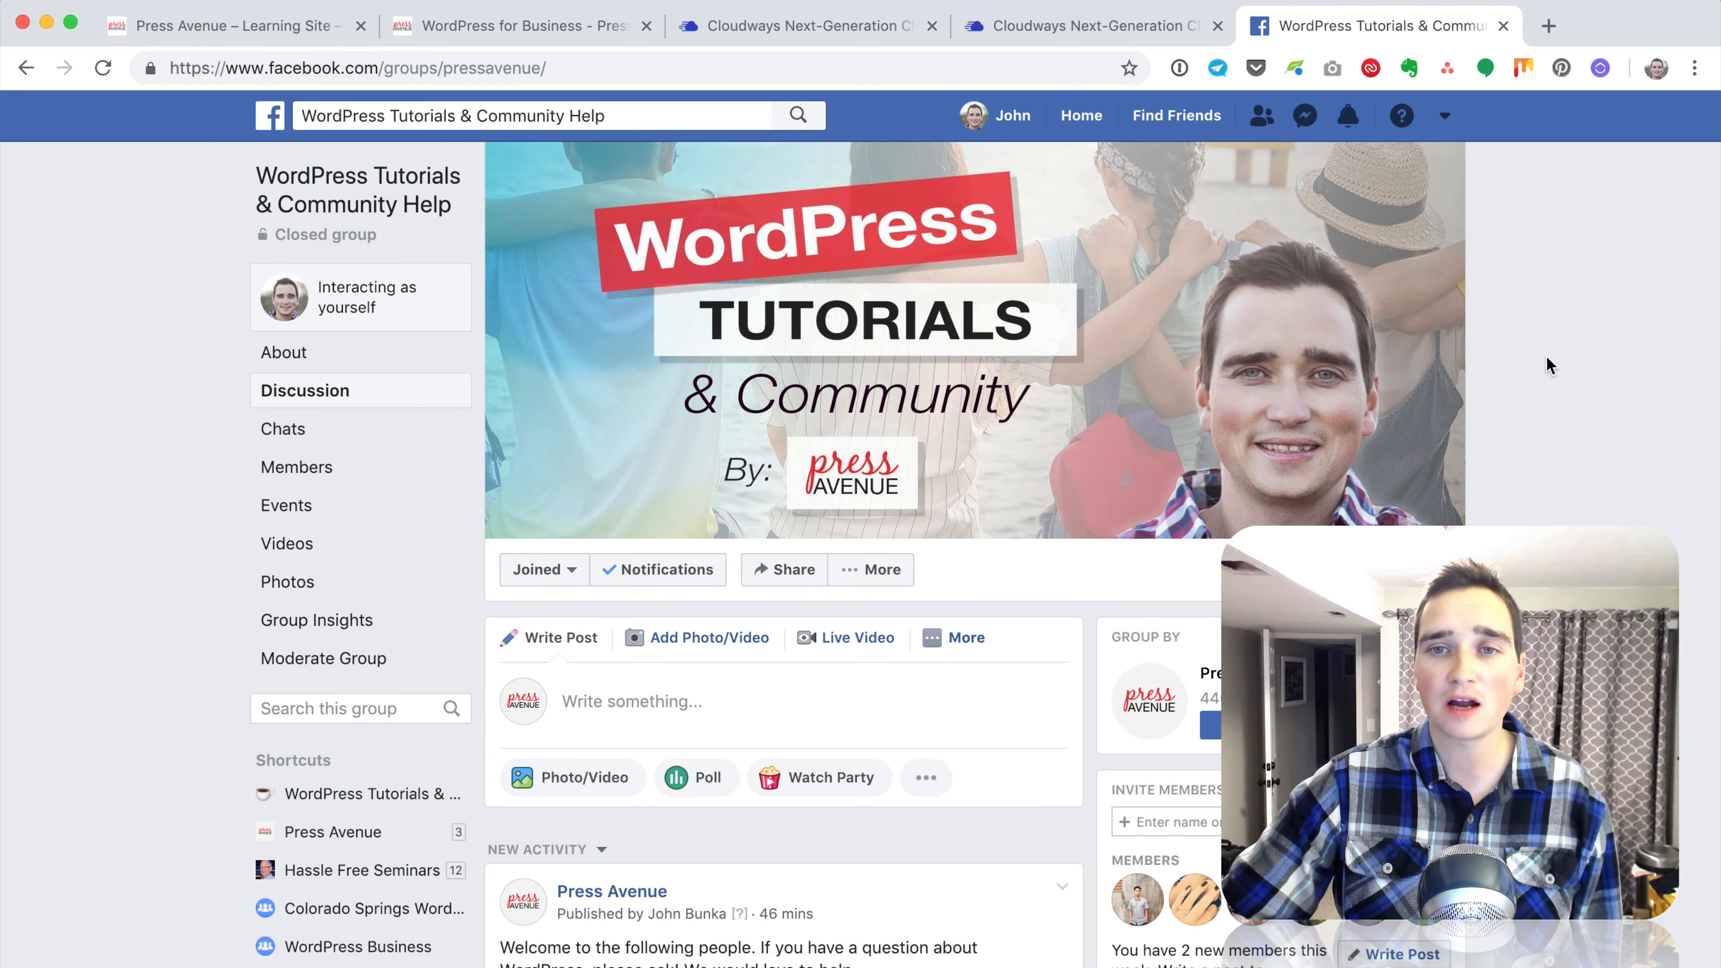